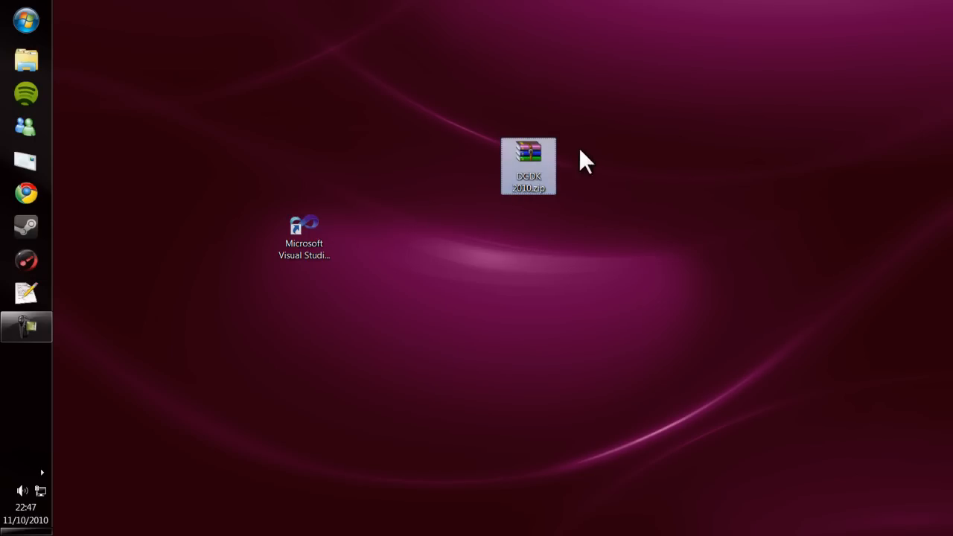
Extract the DGDK 2010.zip archive into its own DGDK 2010 folder on the desktop
{"action": "left_click_drag", "start_coordinate": [593, 129], "coordinate": [514, 182]}
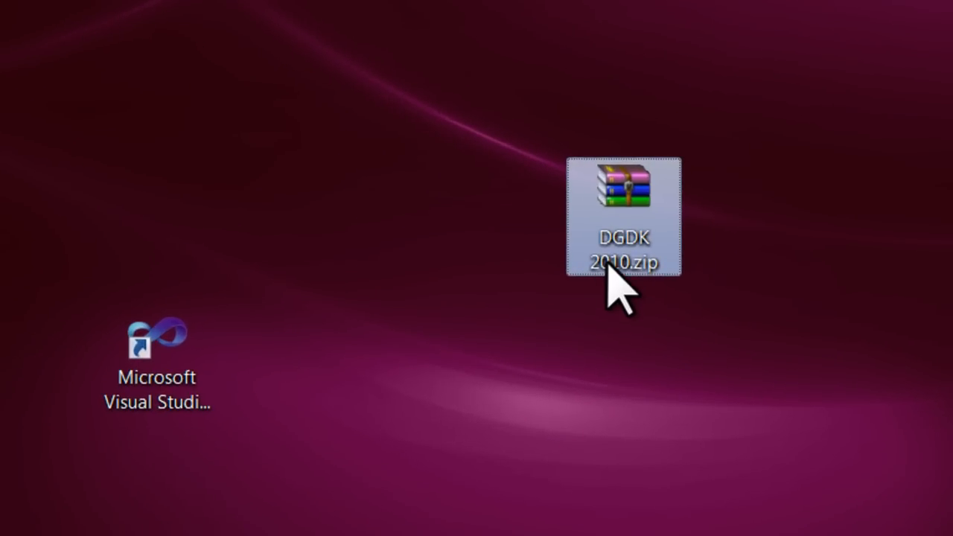
{"action": "right_click", "coordinate": [630, 207]}
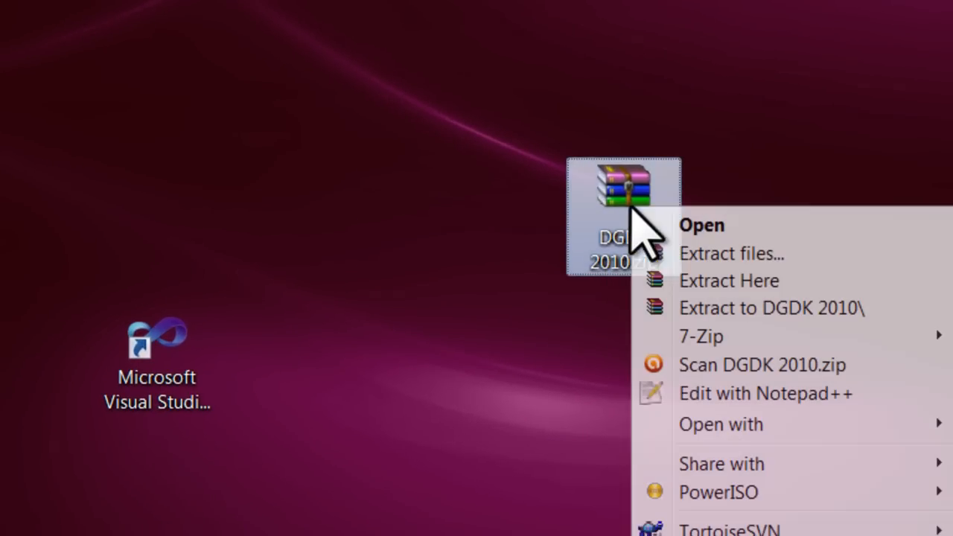
{"action": "left_click", "coordinate": [723, 302]}
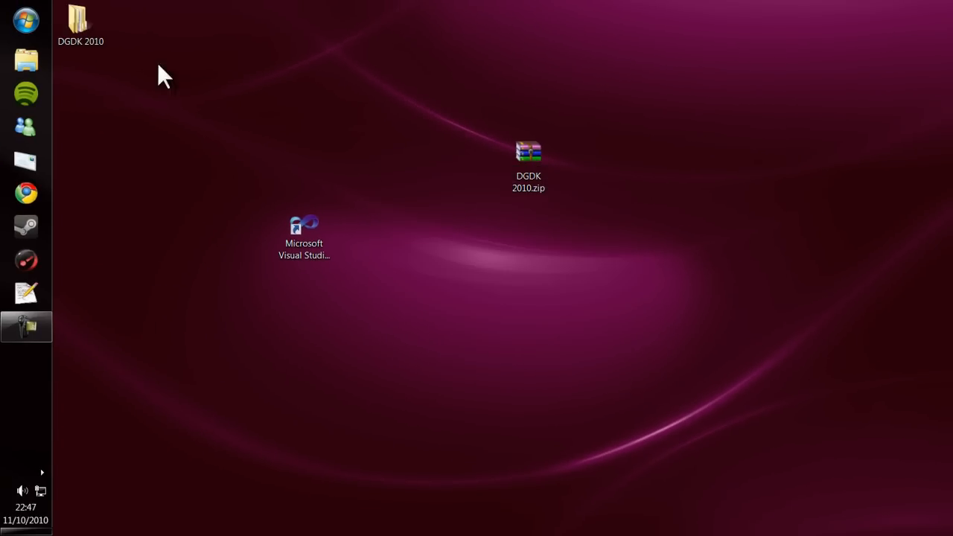
Look through the extracted DGDK 2010 folder and the contents of its Sample subfolder
{"action": "double_click", "coordinate": [474, 224]}
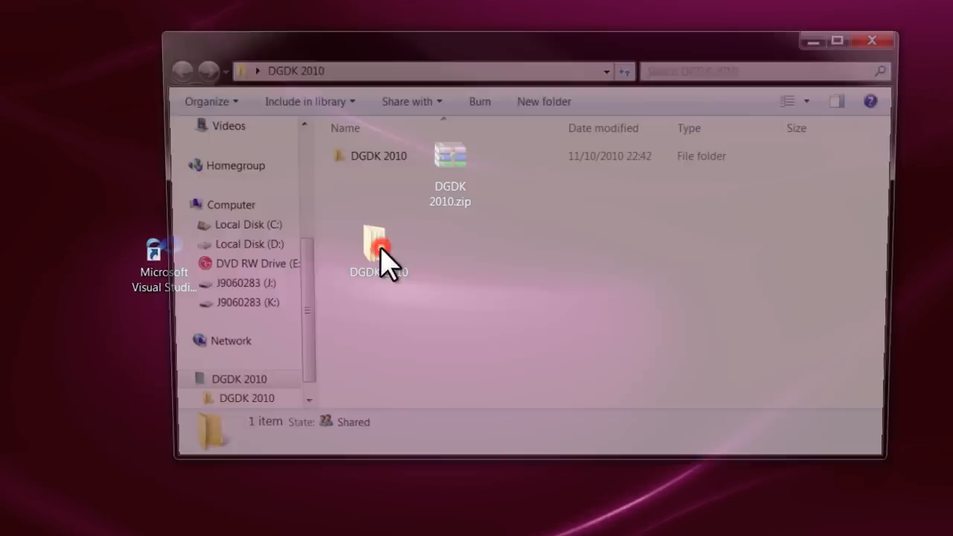
{"action": "left_click", "coordinate": [485, 151]}
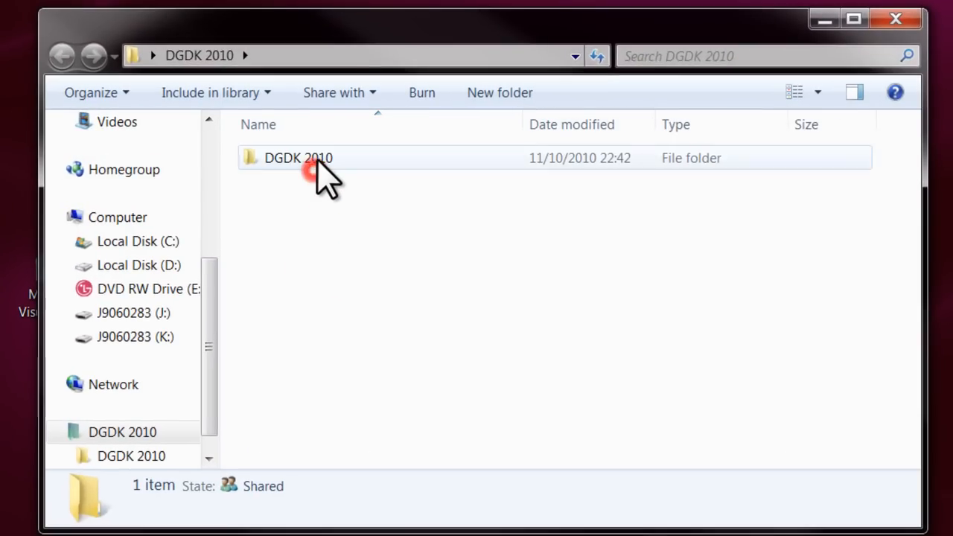
{"action": "double_click", "coordinate": [317, 160]}
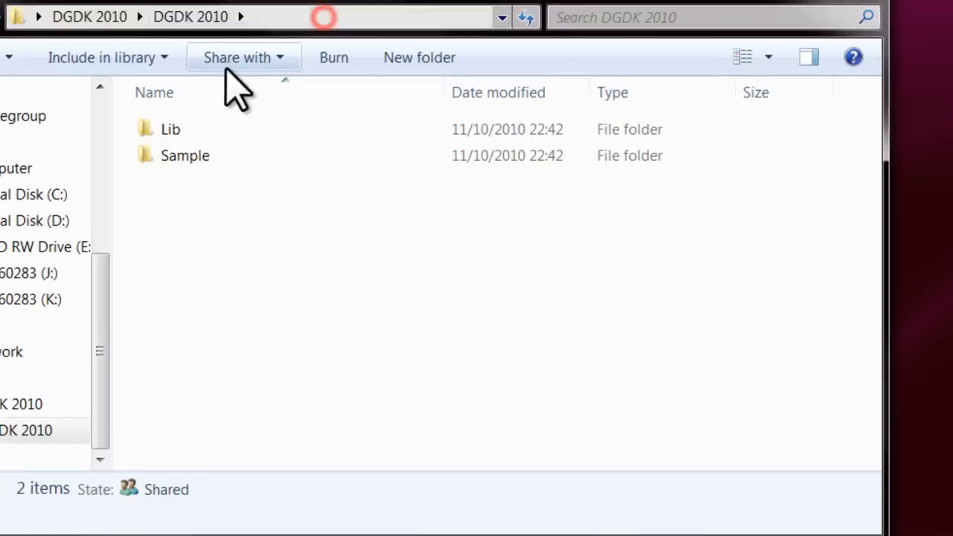
{"action": "left_click", "coordinate": [327, 185]}
{"action": "double_click", "coordinate": [307, 178]}
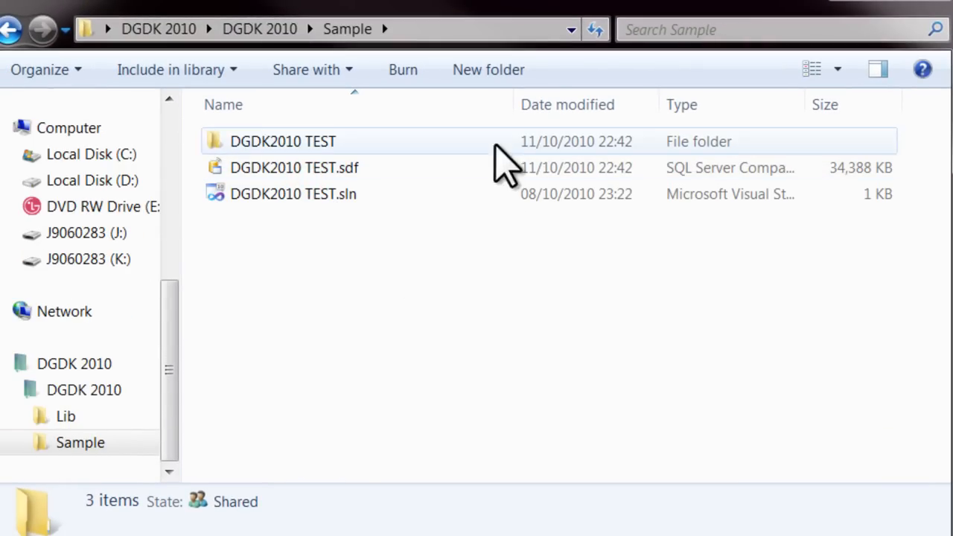
Copy the VS2010 and VS2010Debug folders from the Lib folder of the extracted package
{"action": "key", "text": "BackSpace"}
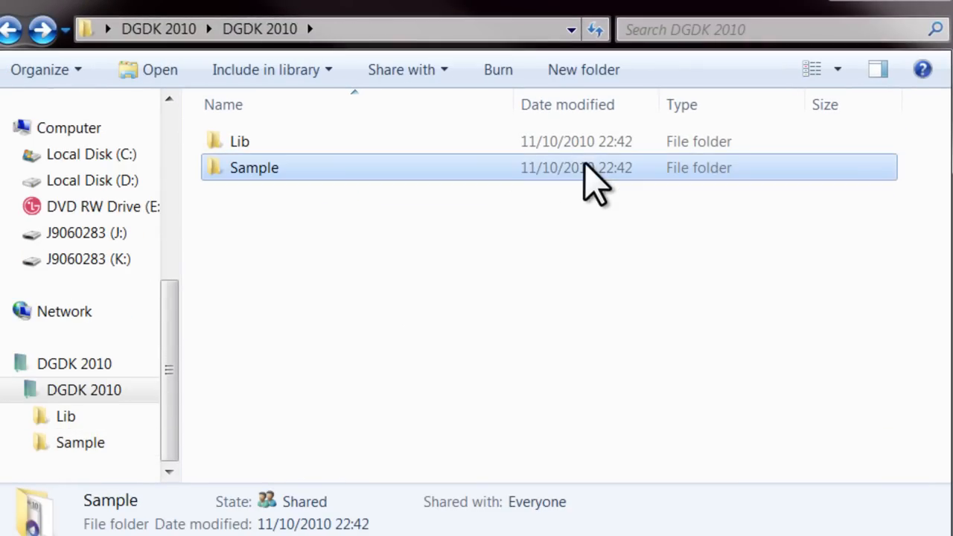
{"action": "double_click", "coordinate": [530, 152]}
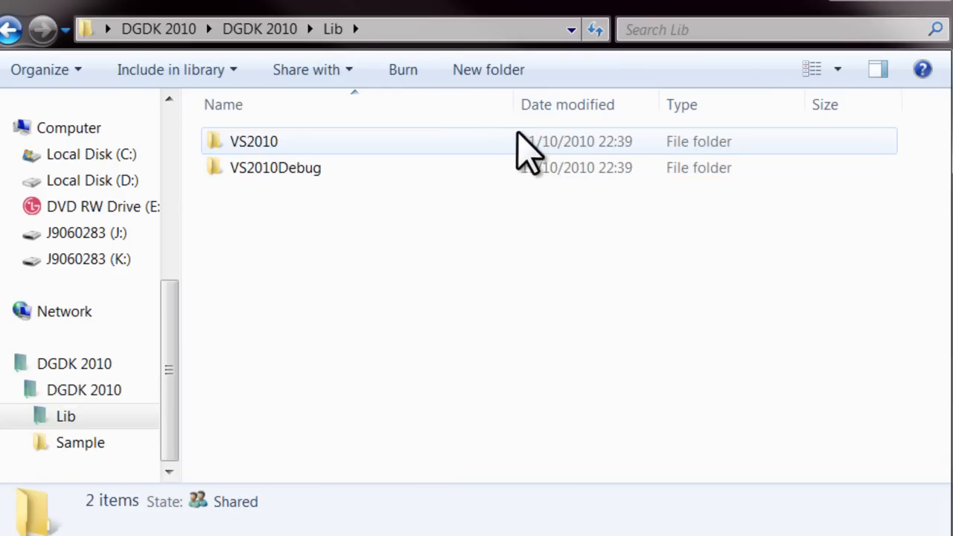
{"action": "left_click_drag", "start_coordinate": [402, 257], "coordinate": [276, 154]}
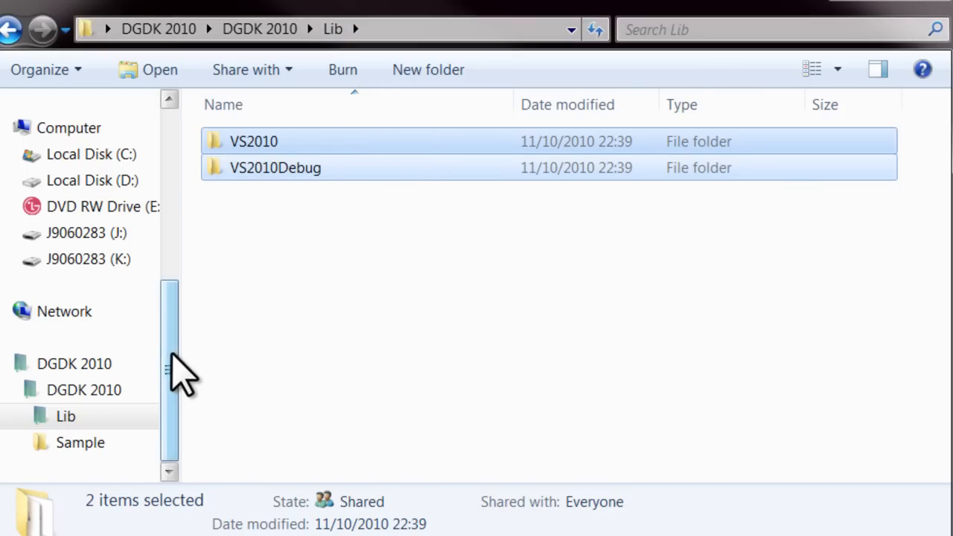
Go to the Dark GDK installation's Lib folder under C:\Program Files (x86)\The Game Creators
{"action": "left_click", "coordinate": [134, 158]}
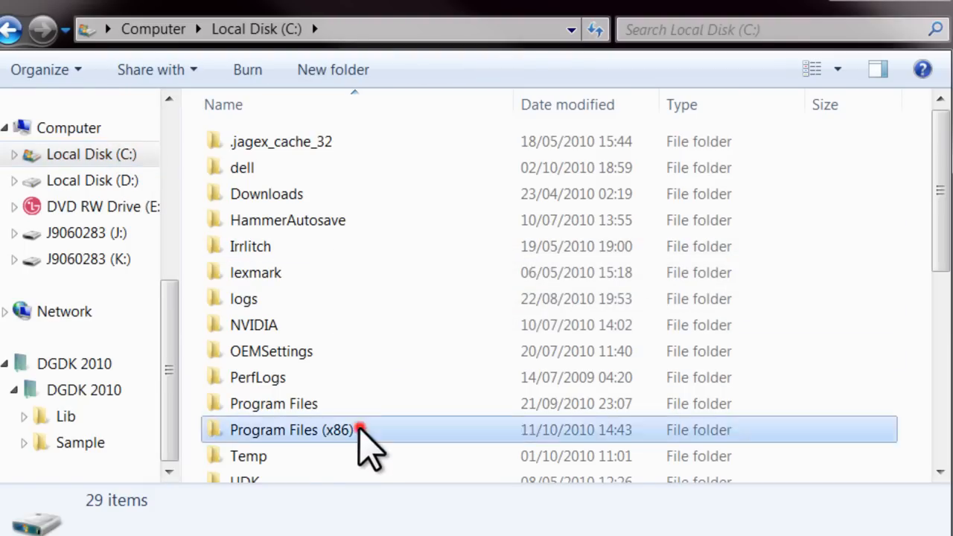
{"action": "double_click", "coordinate": [359, 426]}
{"action": "left_click", "coordinate": [375, 292]}
{"action": "scroll", "coordinate": [375, 292], "scroll_direction": "down", "scroll_amount": 1}
{"action": "scroll", "coordinate": [375, 292], "scroll_direction": "down", "scroll_amount": 12}
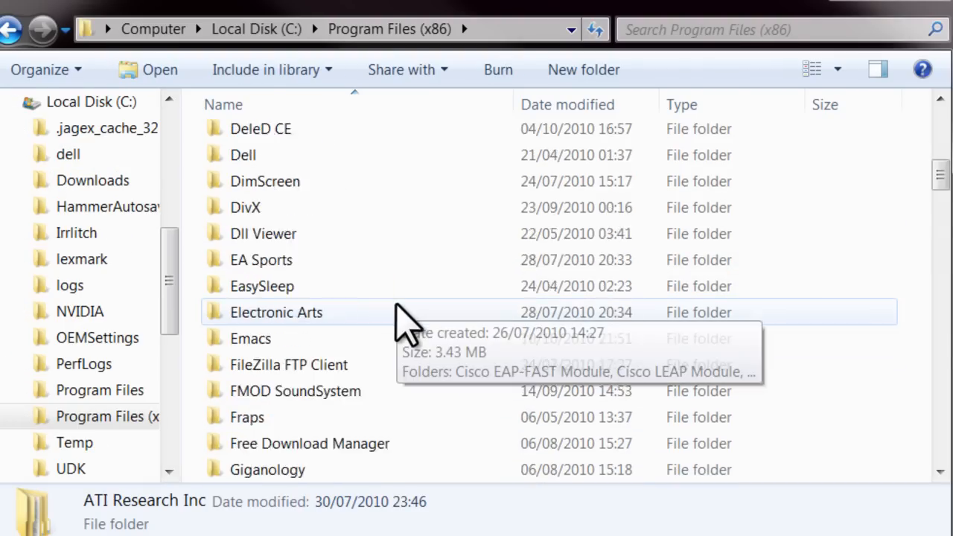
{"action": "scroll", "coordinate": [397, 305], "scroll_direction": "down", "scroll_amount": 20}
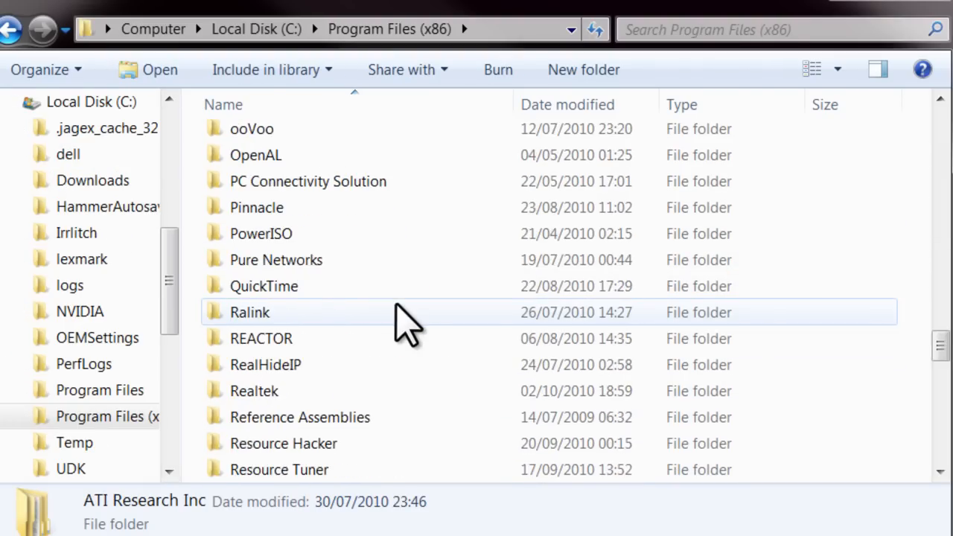
{"action": "scroll", "coordinate": [373, 310], "scroll_direction": "down", "scroll_amount": 2}
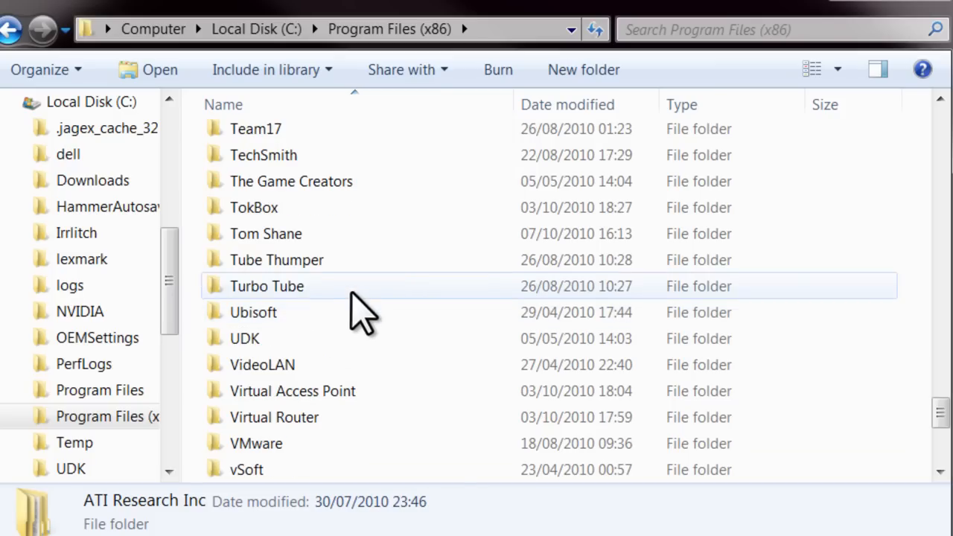
{"action": "scroll", "coordinate": [344, 264], "scroll_direction": "up", "scroll_amount": 1}
{"action": "double_click", "coordinate": [340, 246]}
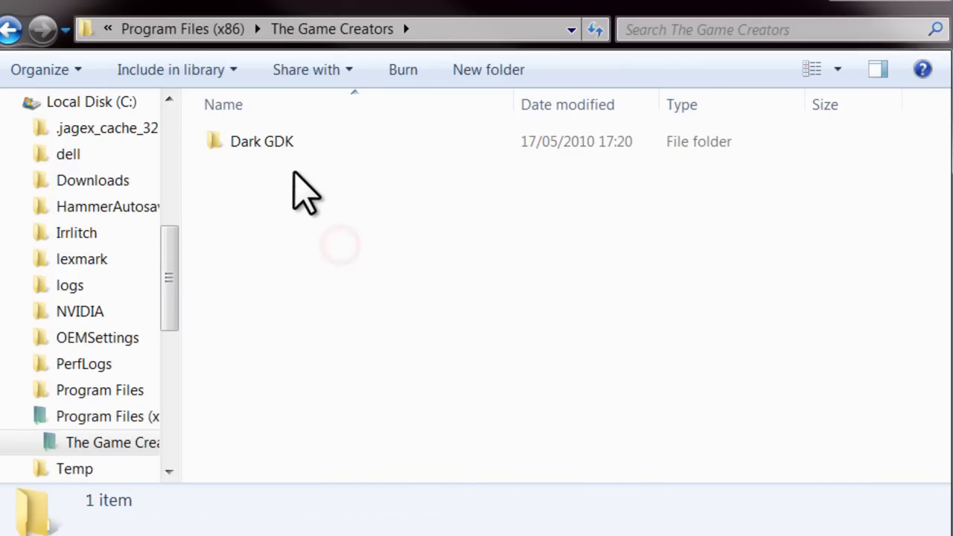
{"action": "double_click", "coordinate": [301, 142]}
{"action": "double_click", "coordinate": [303, 196]}
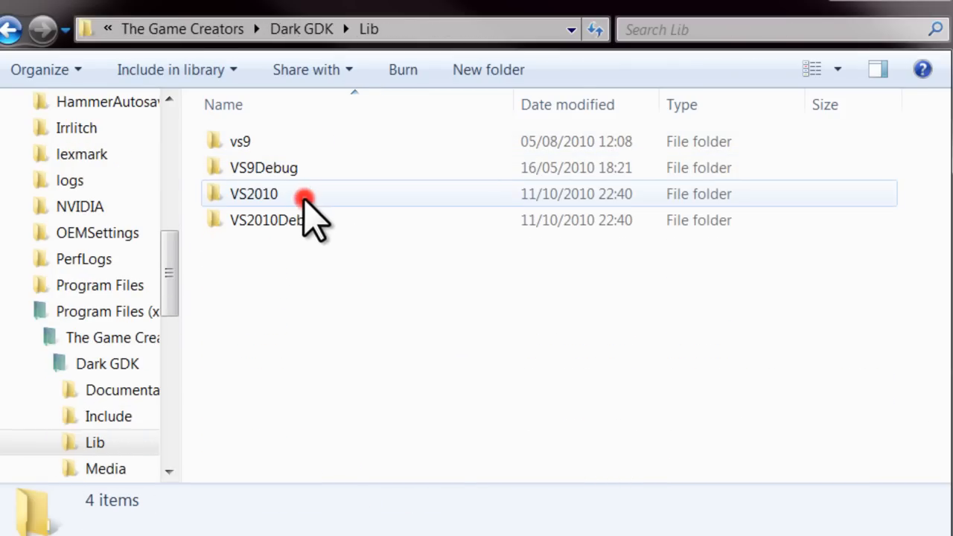
Paste the copied VS2010 and VS2010Debug folders into Dark GDK's Lib folder, replacing the existing files for all conflicts
{"action": "left_click", "coordinate": [409, 290]}
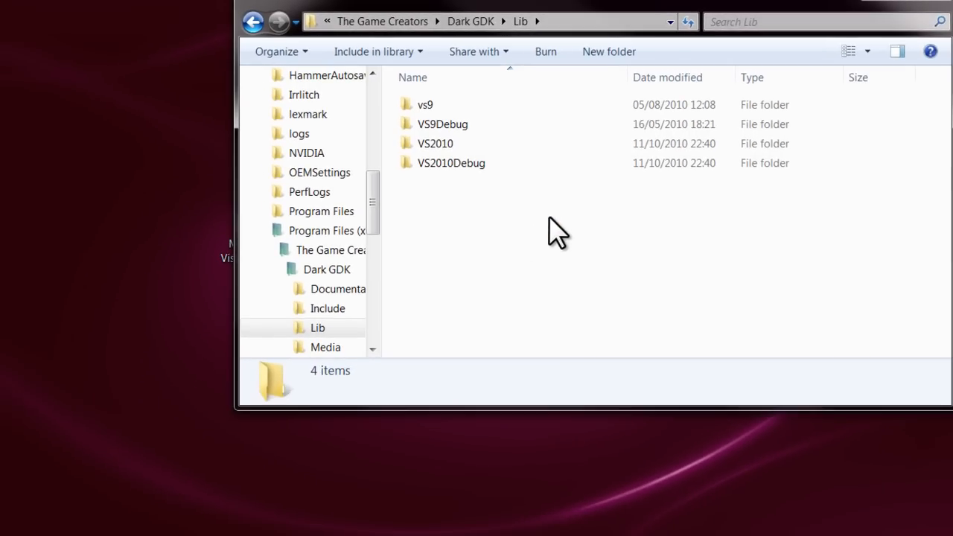
{"action": "key", "text": "ctrl+v"}
{"action": "left_click", "coordinate": [487, 434]}
{"action": "left_click", "coordinate": [486, 433]}
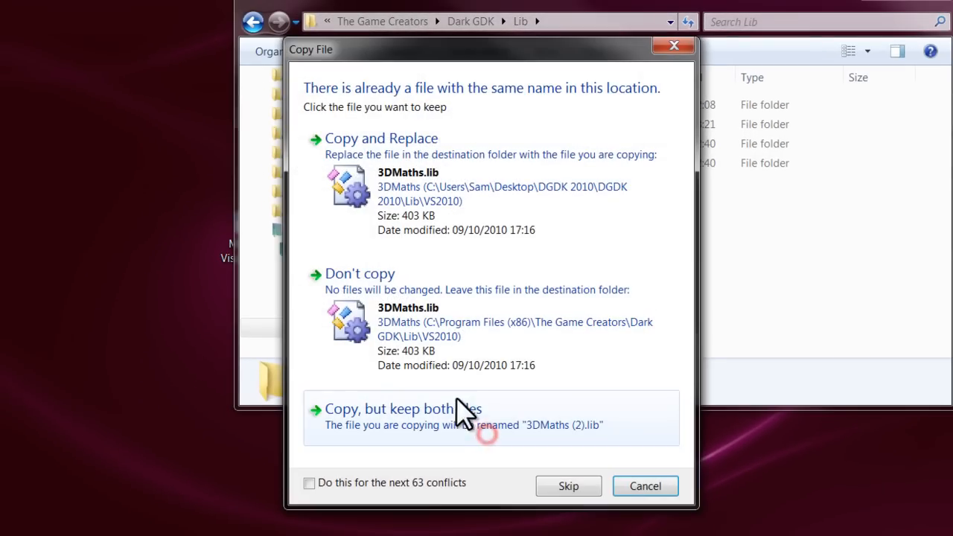
{"action": "left_click", "coordinate": [414, 195]}
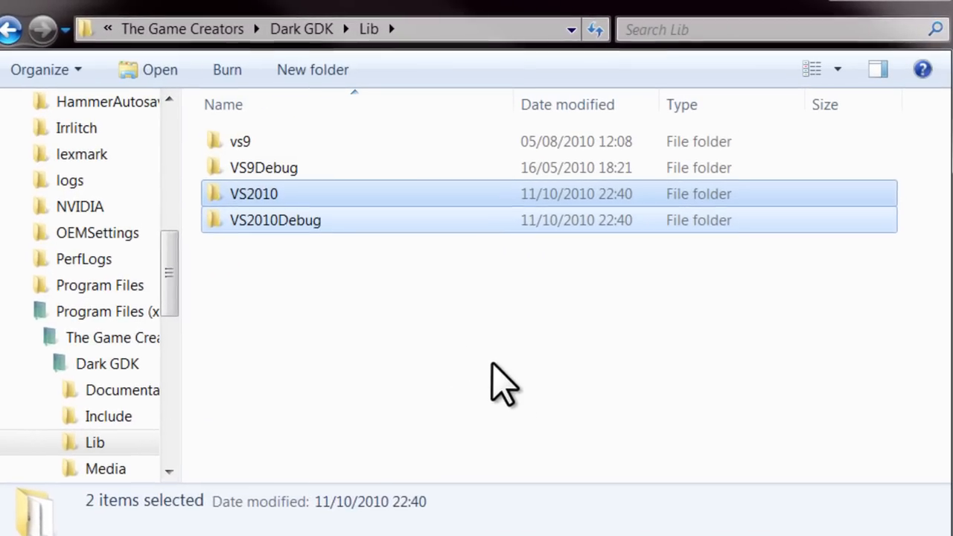
{"action": "left_click", "coordinate": [603, 261]}
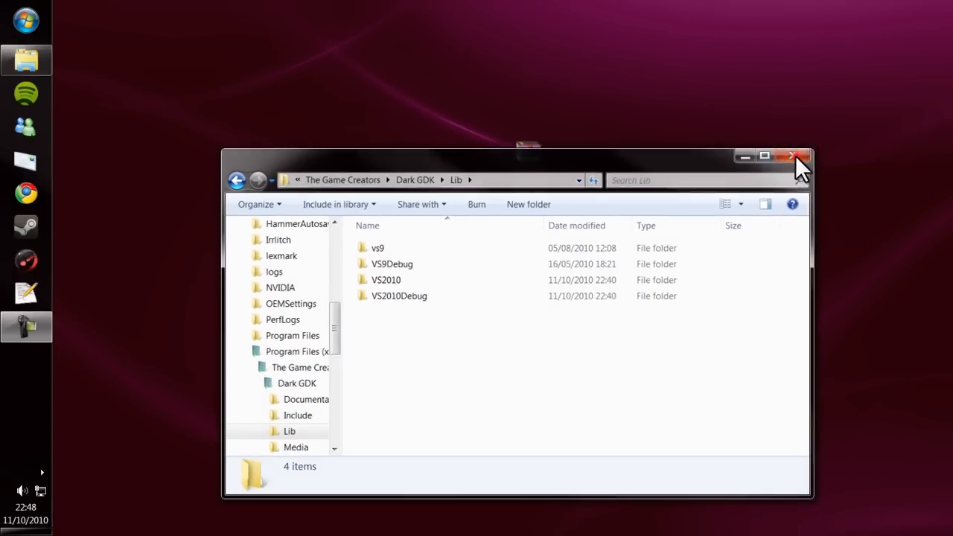
Close the Lib folder window and launch Microsoft Visual Studio 2010 from the desktop
{"action": "left_click", "coordinate": [804, 179]}
{"action": "left_click", "coordinate": [369, 194]}
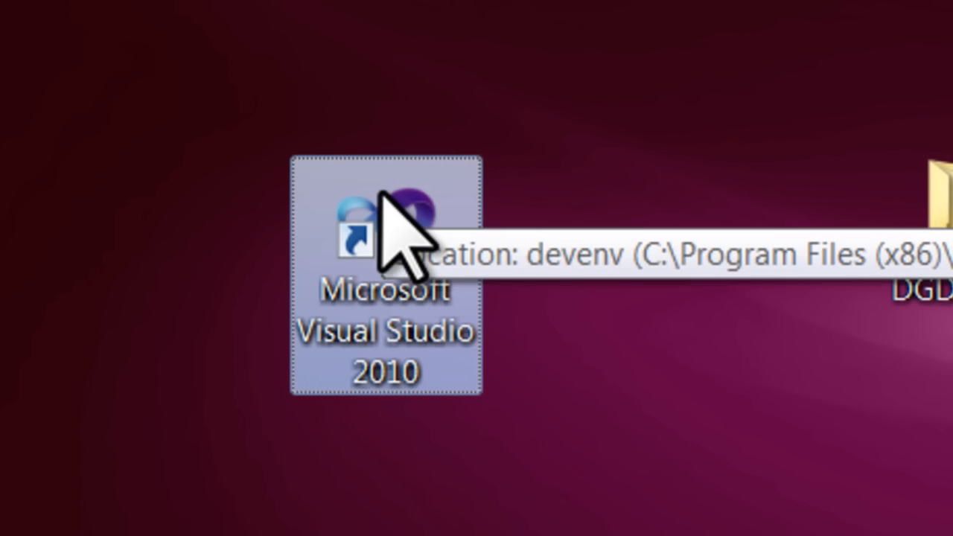
{"action": "double_click", "coordinate": [379, 192]}
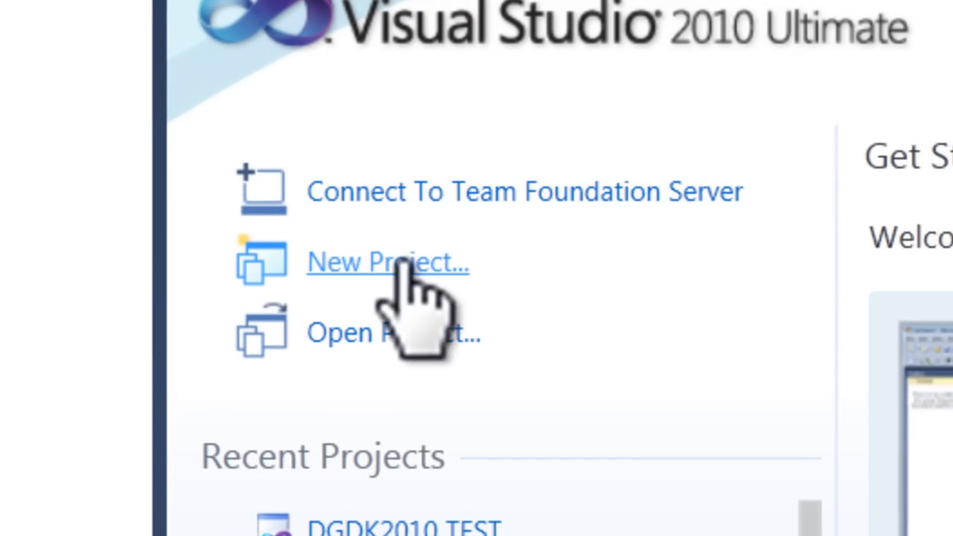
Start a new Visual C++ Win32 Project and set its location to the Desktop
{"action": "left_click", "coordinate": [286, 190]}
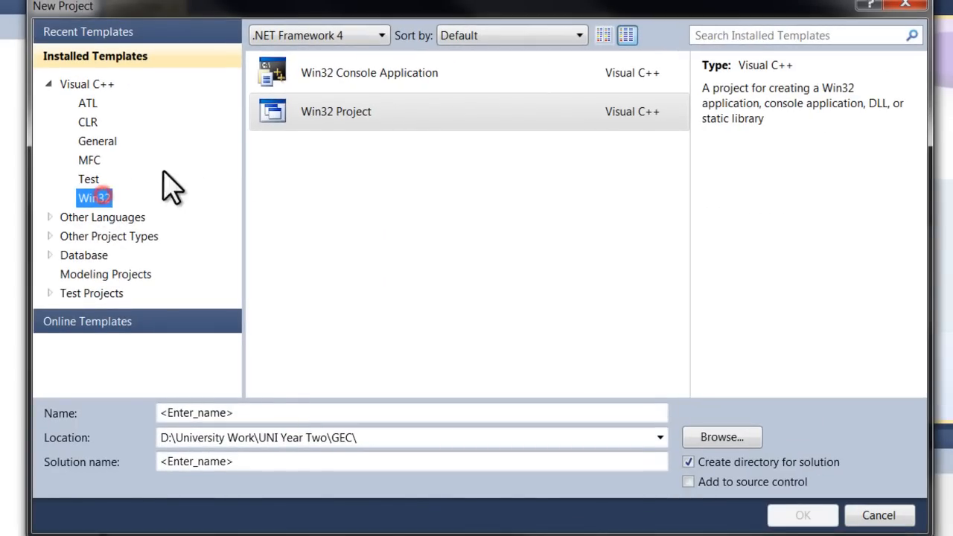
{"action": "left_click", "coordinate": [365, 112]}
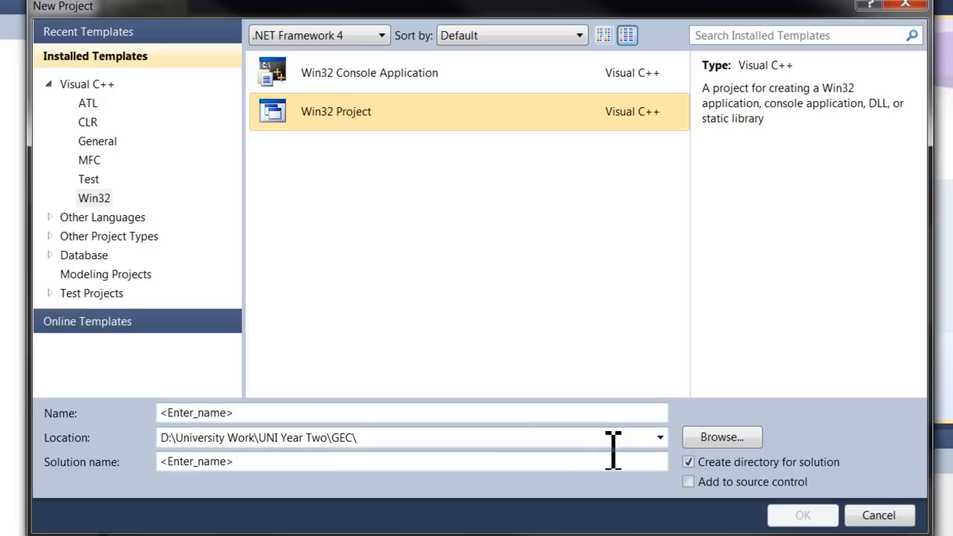
{"action": "left_click", "coordinate": [511, 439]}
{"action": "left_click", "coordinate": [722, 438]}
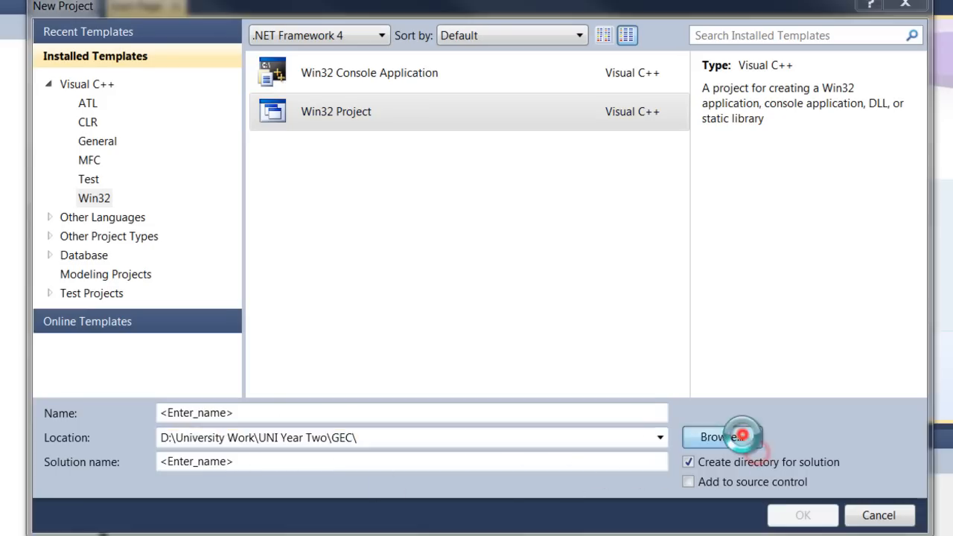
{"action": "left_click", "coordinate": [134, 63]}
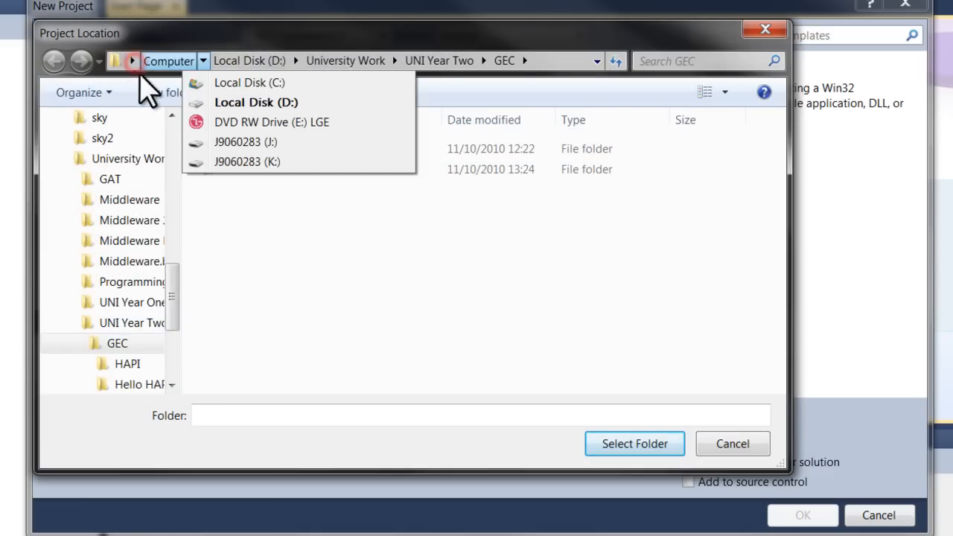
{"action": "mouse_move", "coordinate": [133, 64]}
{"action": "left_click", "coordinate": [147, 81]}
{"action": "left_click", "coordinate": [634, 443]}
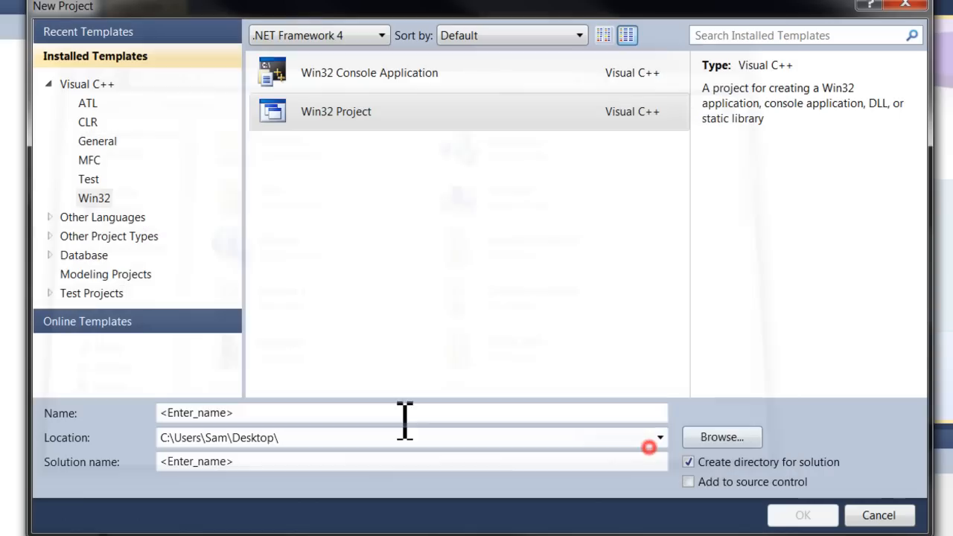
Name the new project DarkGDK Example and proceed to the Win32 Application Wizard
{"action": "left_click", "coordinate": [288, 417]}
{"action": "type", "text": "DarkGDK Example"}
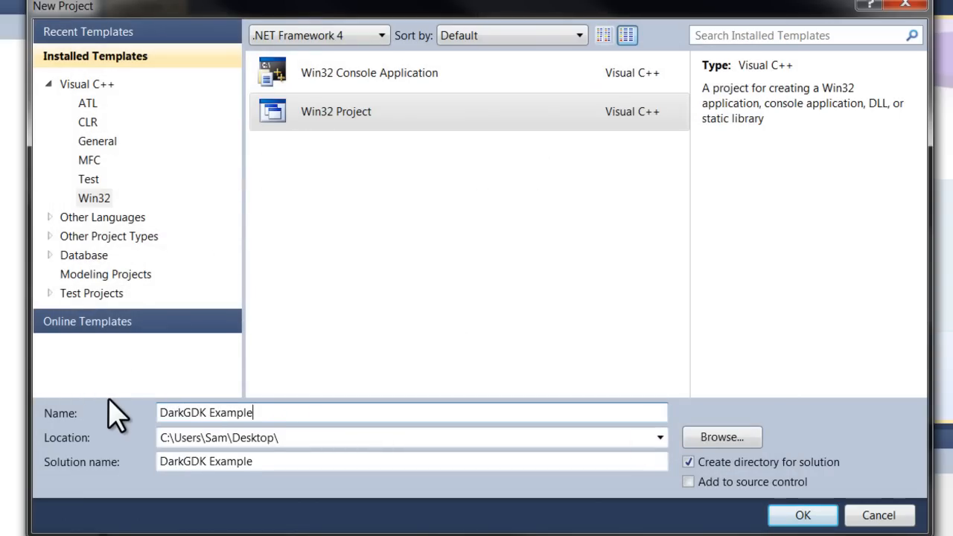
{"action": "left_click", "coordinate": [785, 513]}
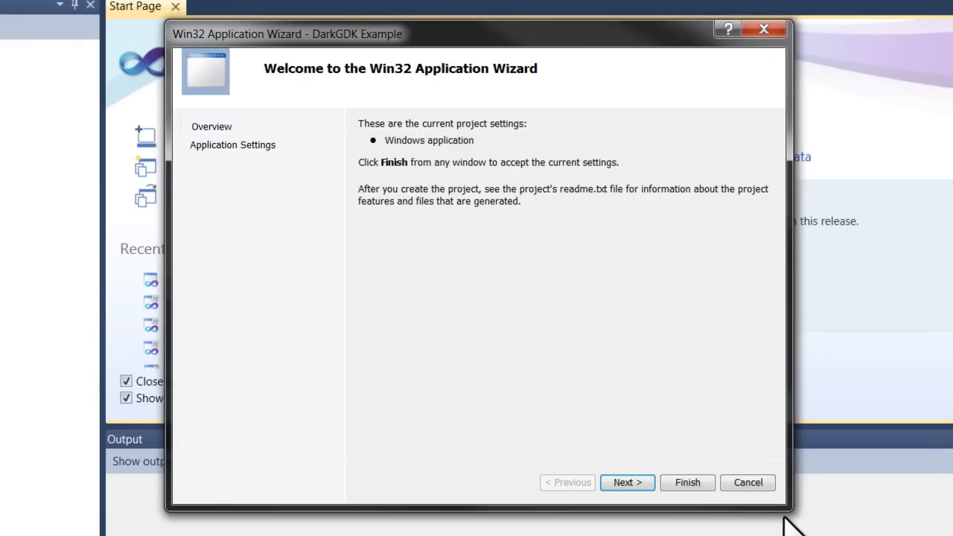
Set the project up as a Windows application with the Empty project option and finish the wizard
{"action": "left_click", "coordinate": [628, 482]}
{"action": "left_click", "coordinate": [341, 346]}
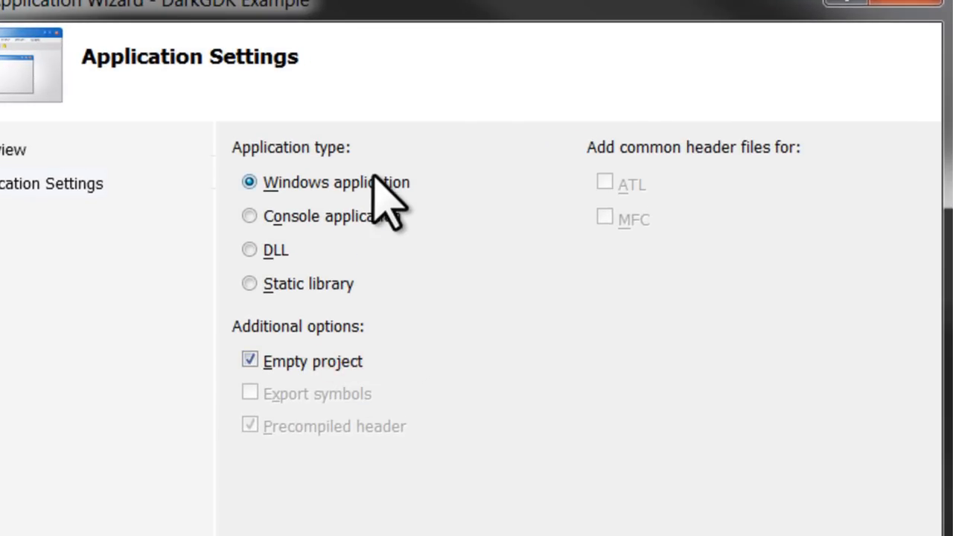
{"action": "left_click", "coordinate": [562, 407]}
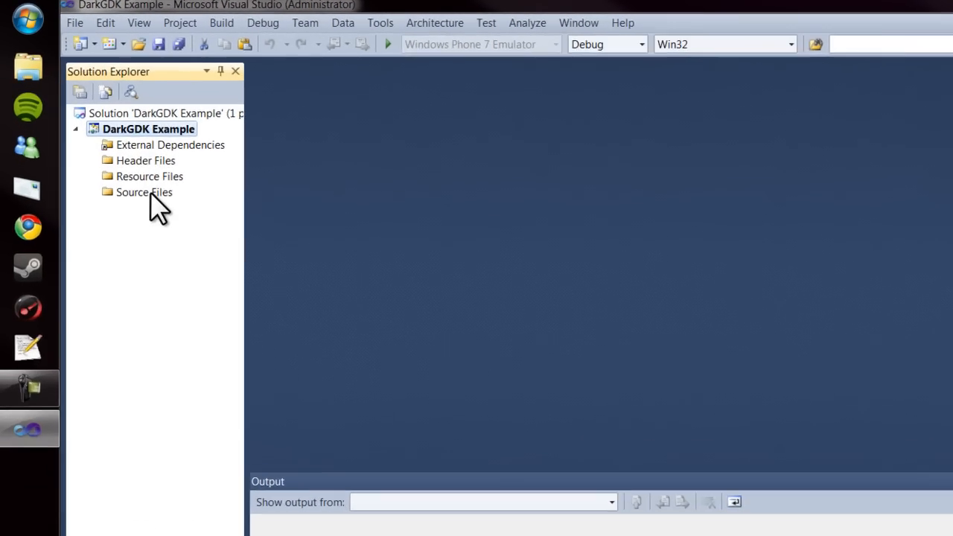
Add a new C++ file named main.cpp to the project's Source Files
{"action": "right_click", "coordinate": [127, 166]}
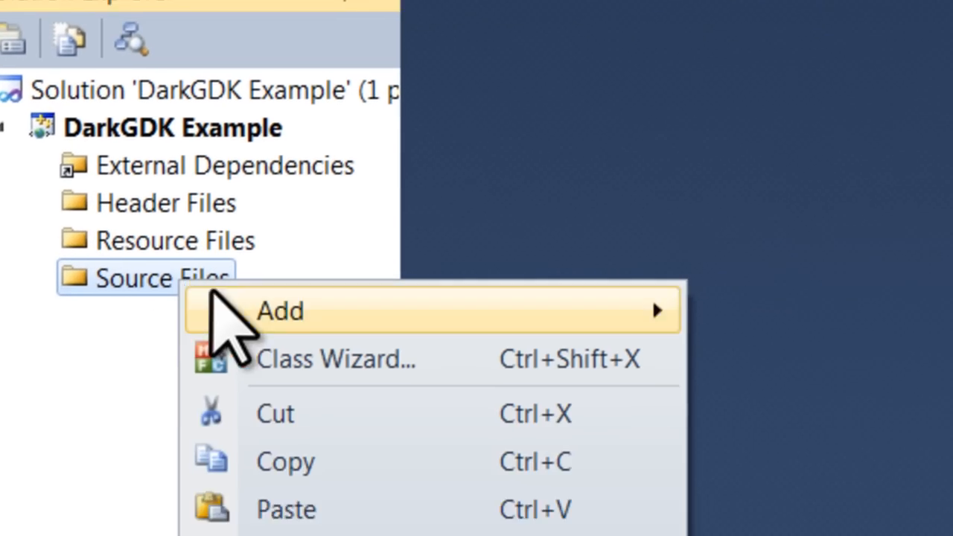
{"action": "mouse_move", "coordinate": [237, 303]}
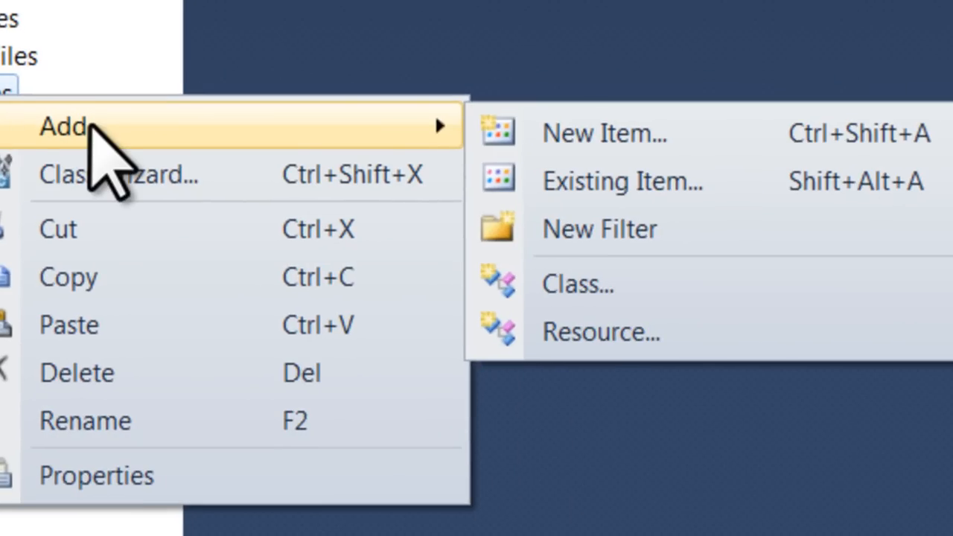
{"action": "left_click", "coordinate": [584, 128]}
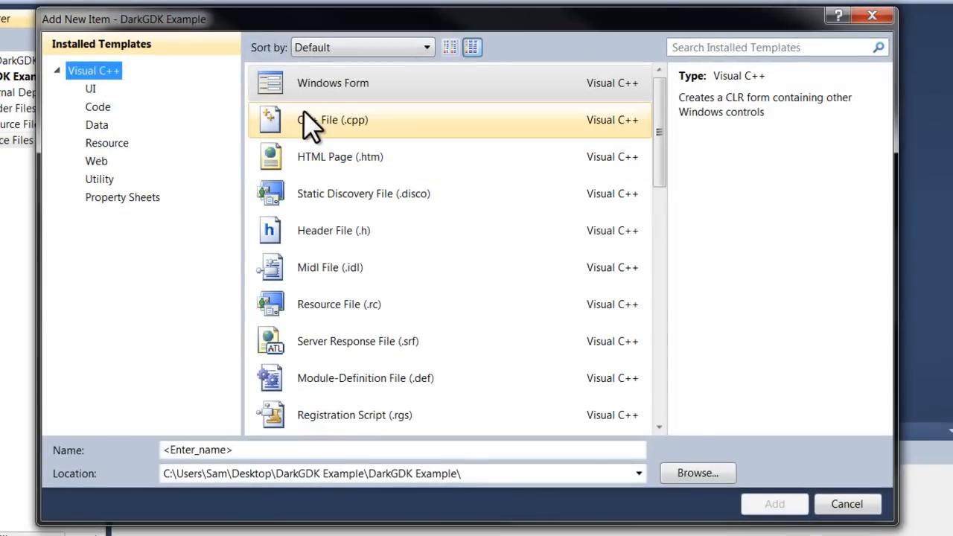
{"action": "left_click", "coordinate": [326, 117]}
{"action": "left_click", "coordinate": [303, 485]}
{"action": "double_click", "coordinate": [208, 449]}
{"action": "type", "text": "main.cpp"}
{"action": "key", "text": "Return"}
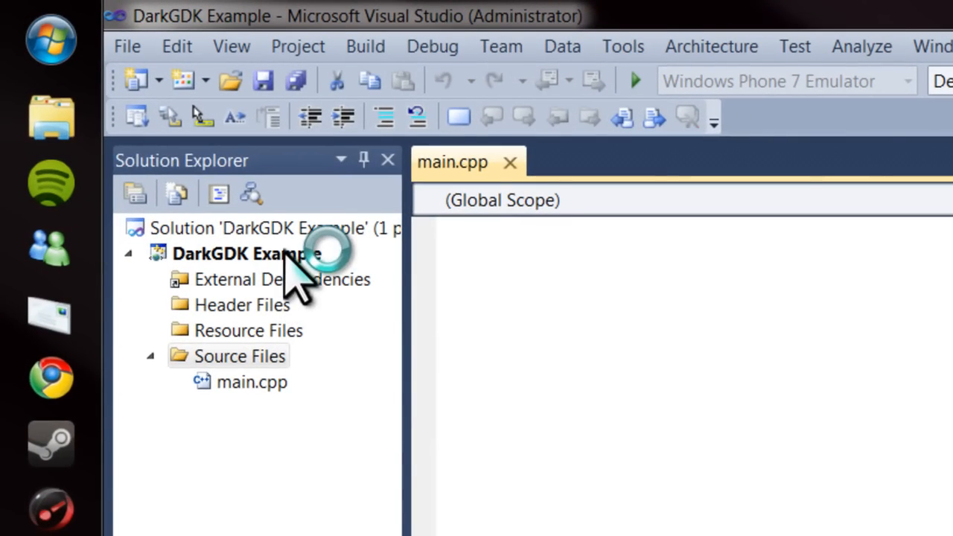
Open the DarkGDK Example project's properties and set the configuration to All Configurations
{"action": "right_click", "coordinate": [287, 255]}
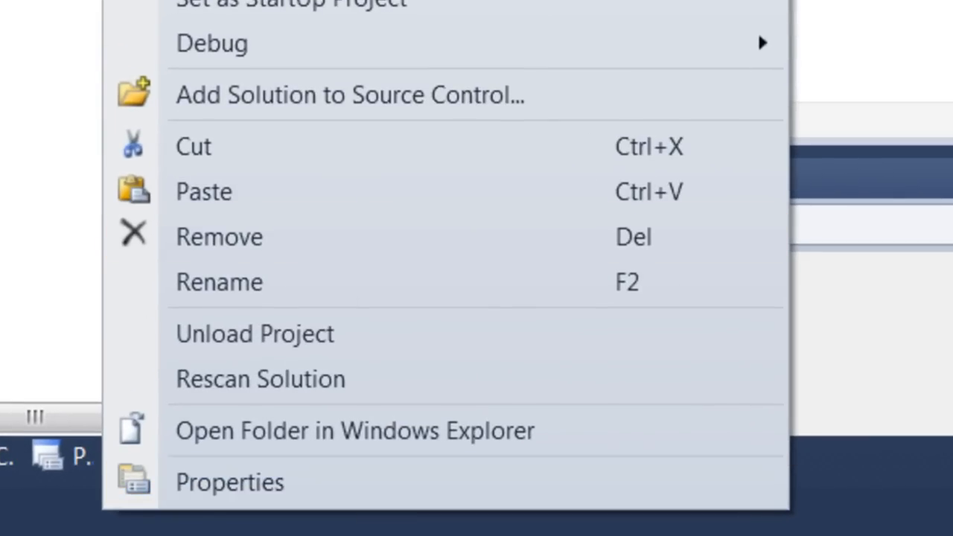
{"action": "left_click", "coordinate": [347, 484]}
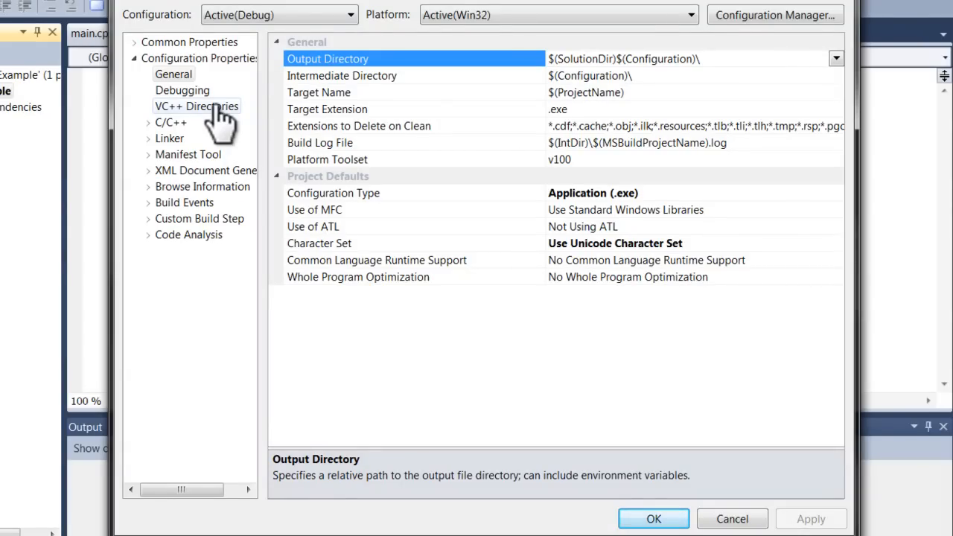
{"action": "left_click", "coordinate": [281, 16]}
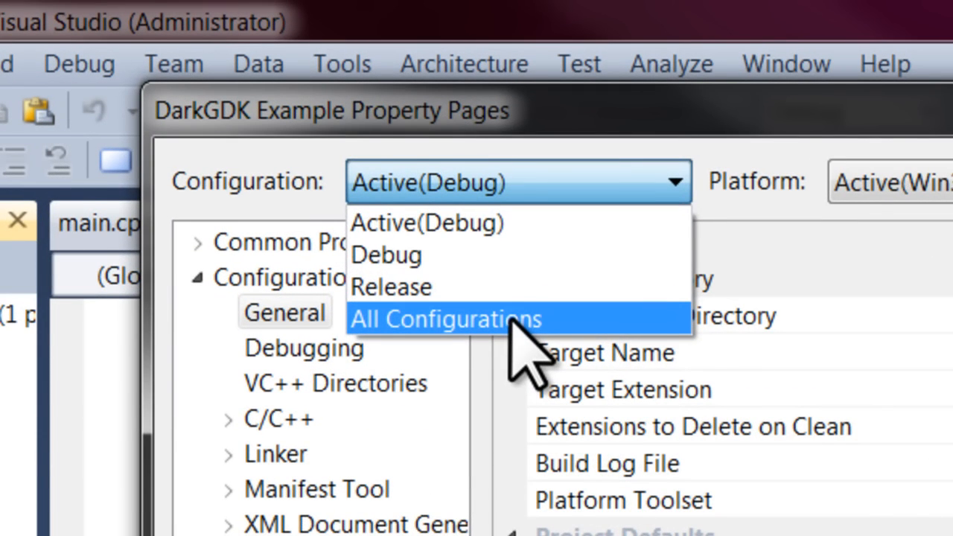
{"action": "left_click", "coordinate": [521, 320]}
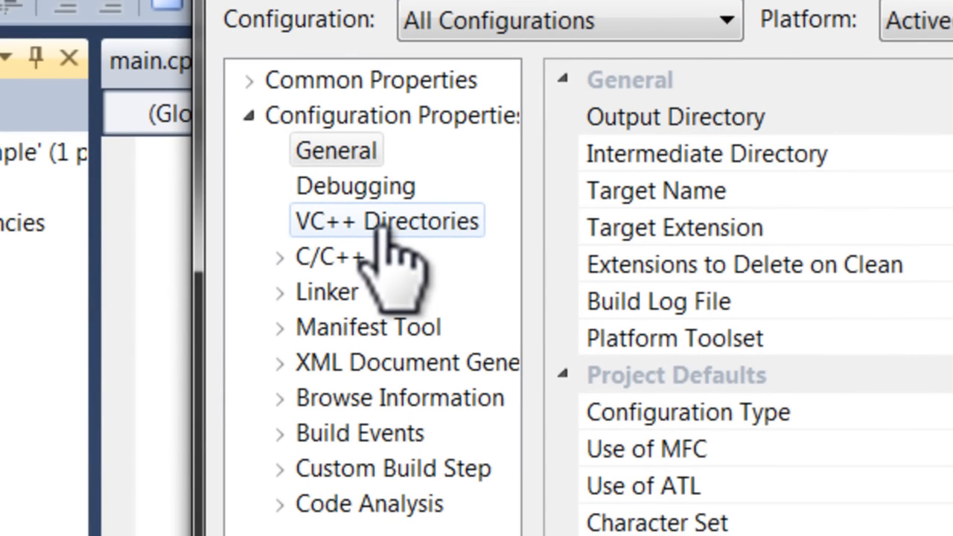
Edit the Include Directories under VC++ Directories and start a new entry with the folder browser open
{"action": "left_click", "coordinate": [384, 221]}
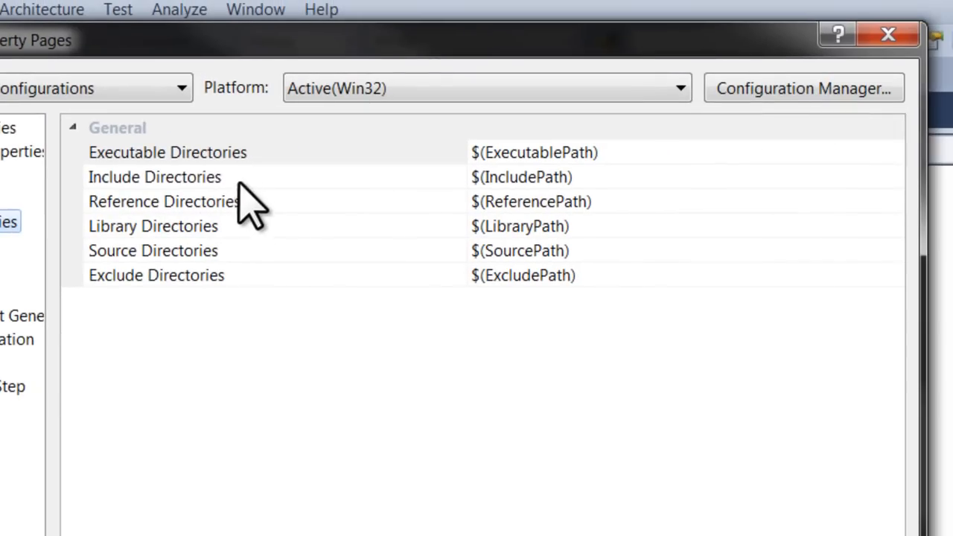
{"action": "left_click", "coordinate": [819, 154]}
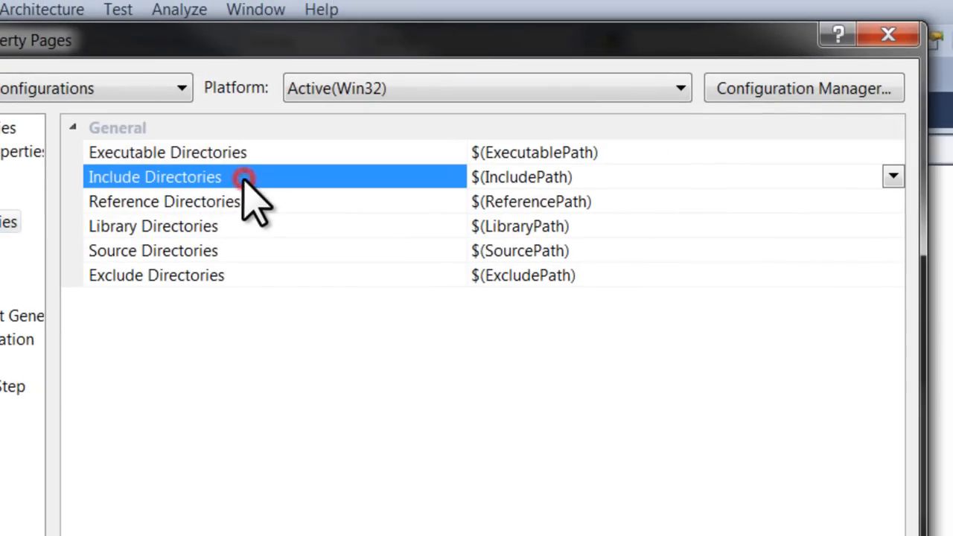
{"action": "left_click", "coordinate": [893, 176]}
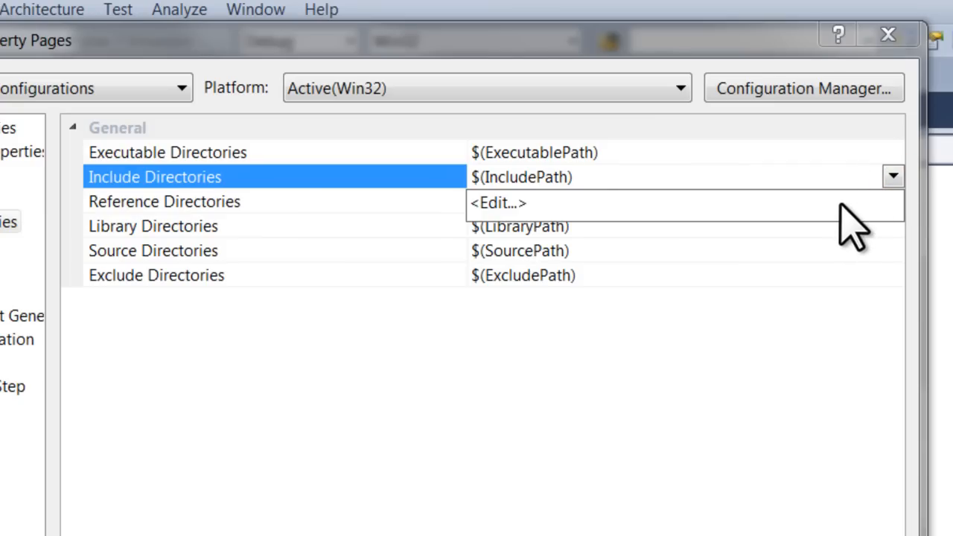
{"action": "left_click", "coordinate": [786, 205]}
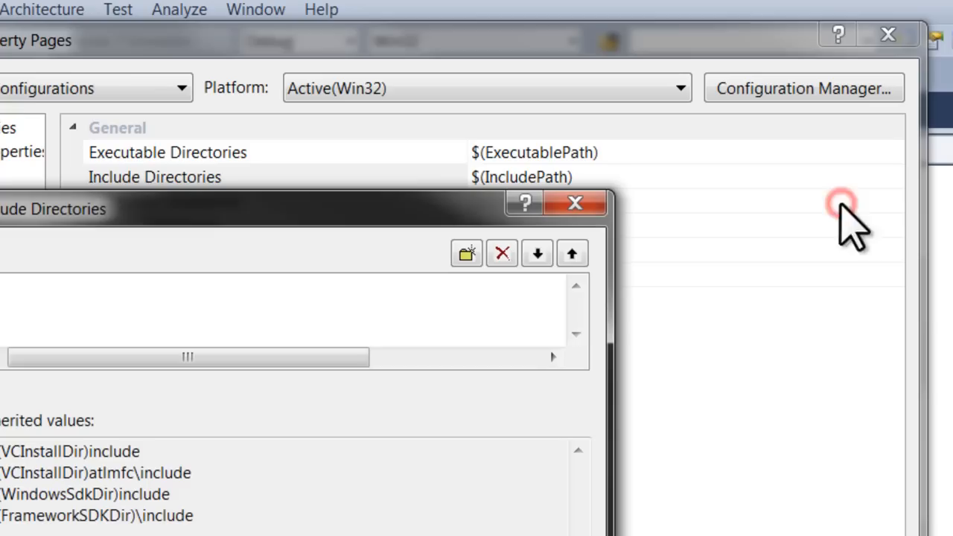
{"action": "left_click_drag", "start_coordinate": [456, 205], "coordinate": [573, 236]}
{"action": "left_click", "coordinate": [582, 283]}
{"action": "left_click", "coordinate": [657, 323]}
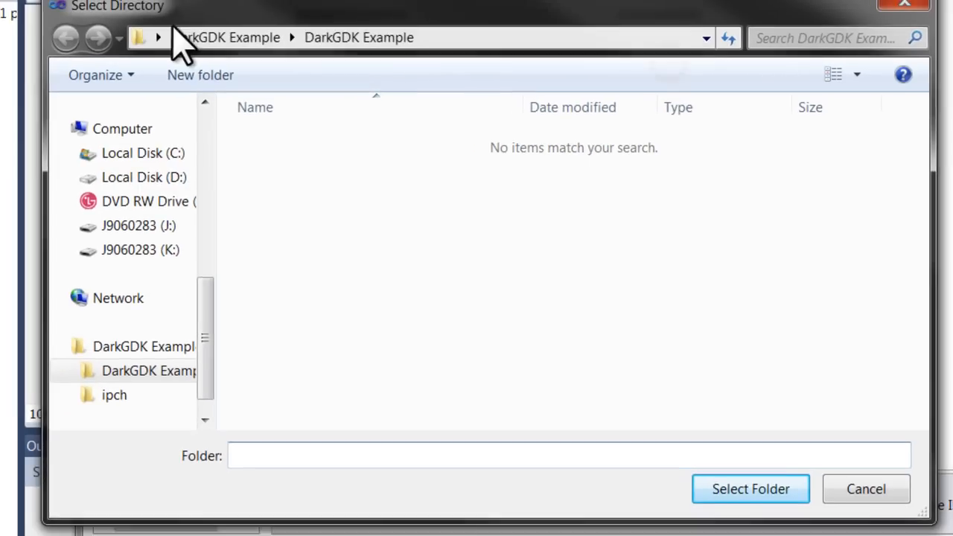
Browse to the Dark GDK folder under C:\Program Files (x86)\The Game Creators for the new include entry
{"action": "left_click", "coordinate": [159, 37]}
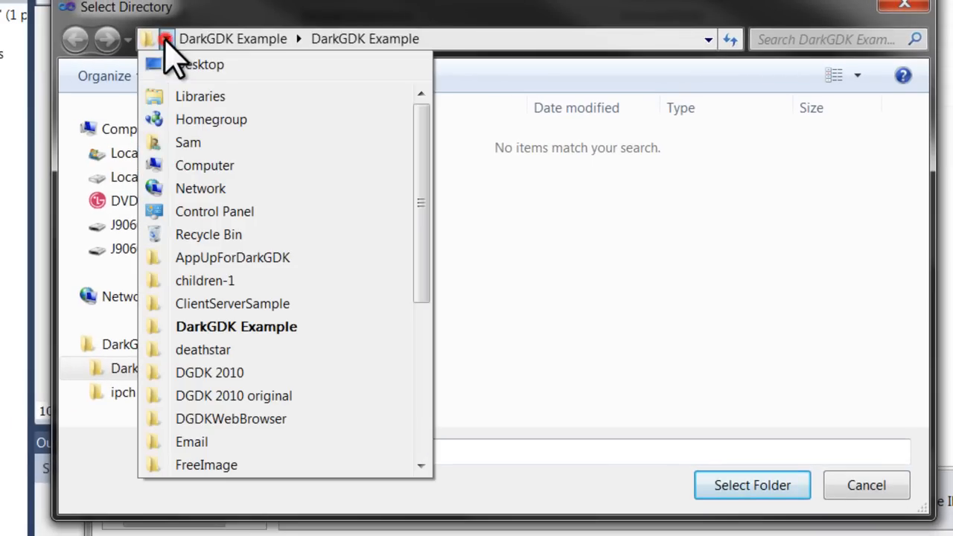
{"action": "left_click", "coordinate": [244, 164]}
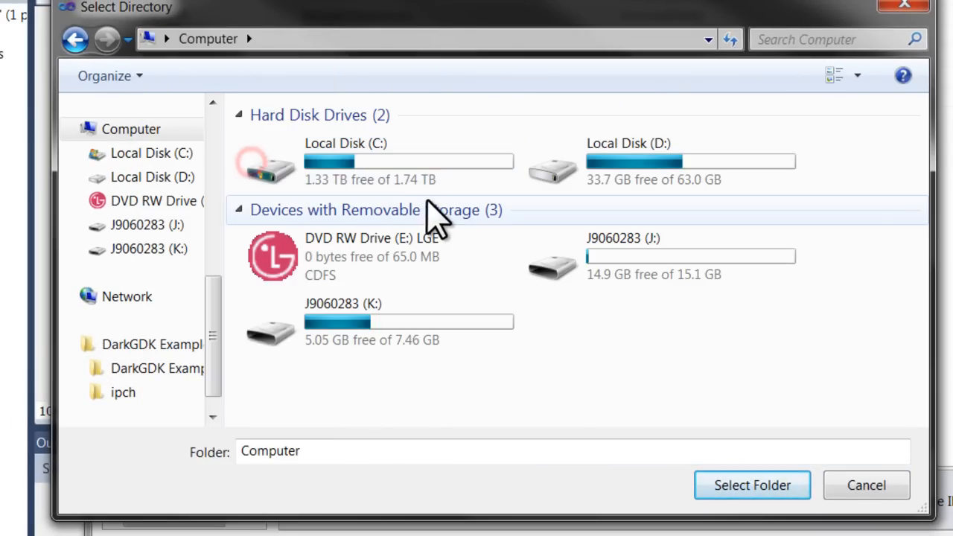
{"action": "double_click", "coordinate": [456, 168]}
{"action": "left_click", "coordinate": [452, 320]}
{"action": "double_click", "coordinate": [383, 404]}
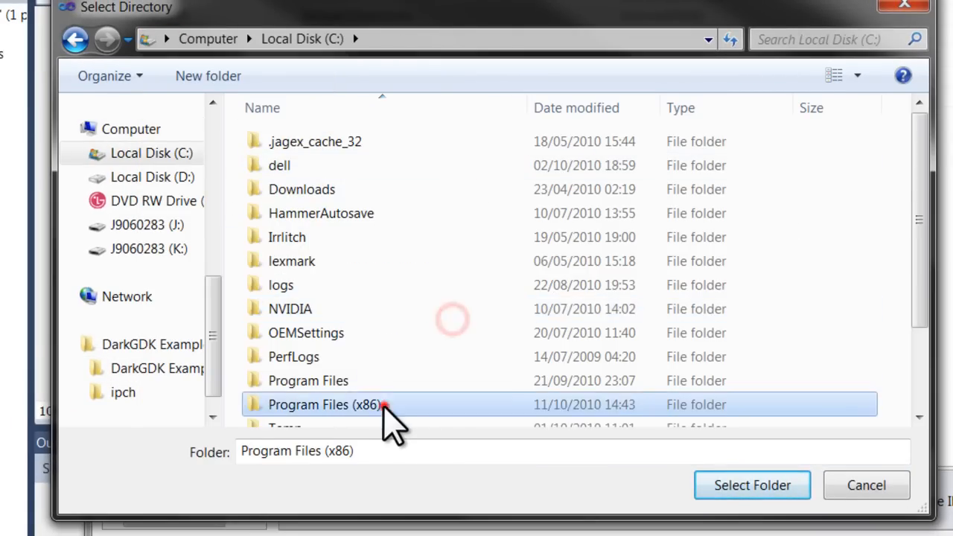
{"action": "left_click", "coordinate": [420, 274]}
{"action": "scroll", "coordinate": [421, 277], "scroll_direction": "down", "scroll_amount": 4}
{"action": "scroll", "coordinate": [430, 295], "scroll_direction": "down", "scroll_amount": 16}
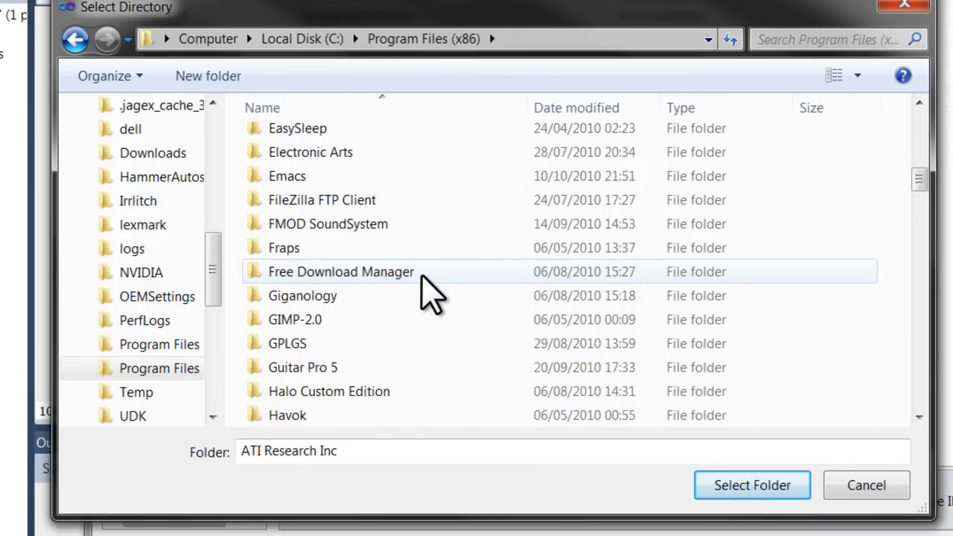
{"action": "scroll", "coordinate": [431, 295], "scroll_direction": "down", "scroll_amount": 11}
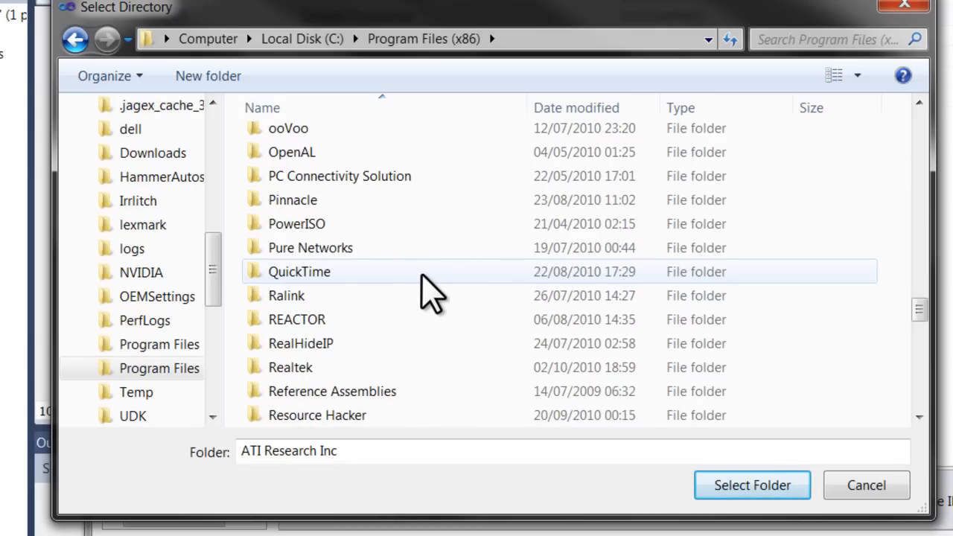
{"action": "scroll", "coordinate": [425, 305], "scroll_direction": "down", "scroll_amount": 3}
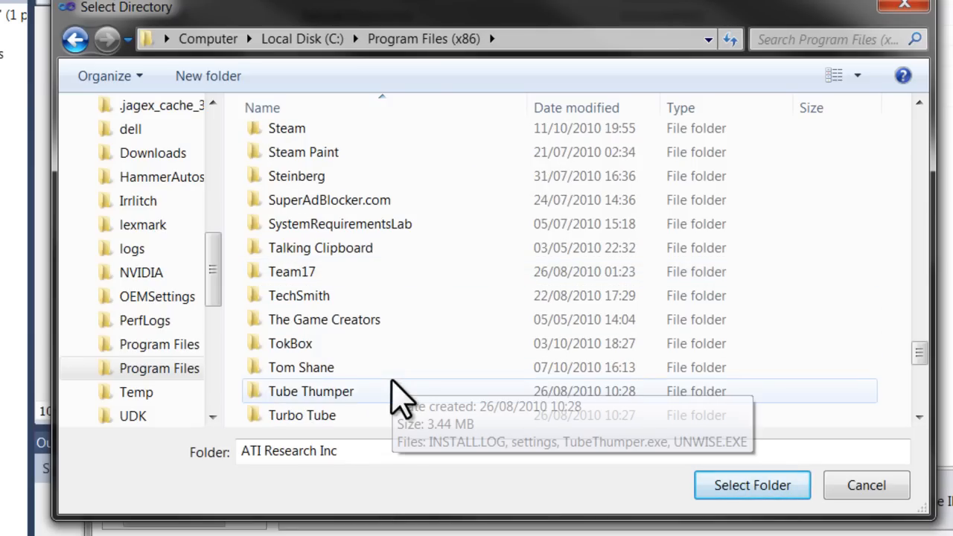
{"action": "double_click", "coordinate": [375, 249]}
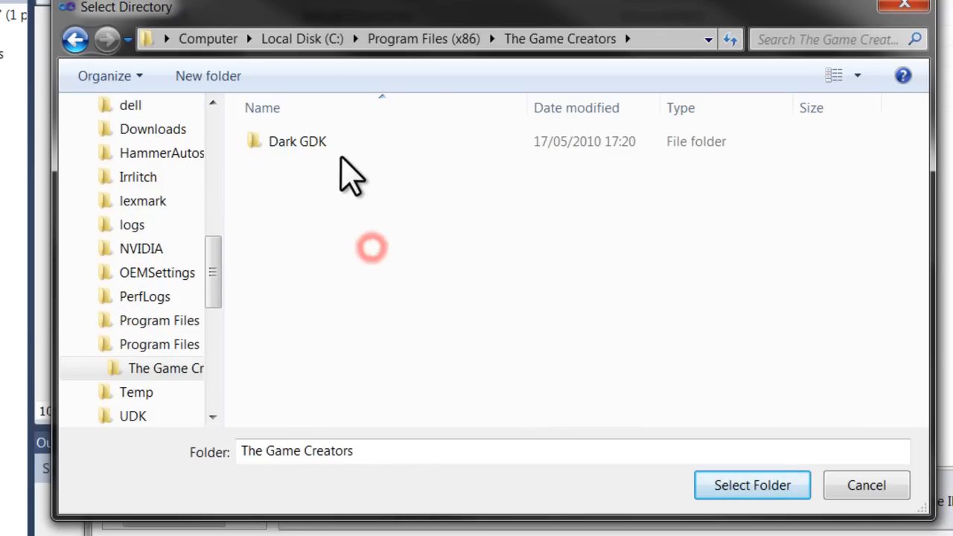
{"action": "double_click", "coordinate": [345, 141]}
Choose Dark GDK's Lib\VS2010 folder as the include directory
{"action": "double_click", "coordinate": [345, 189]}
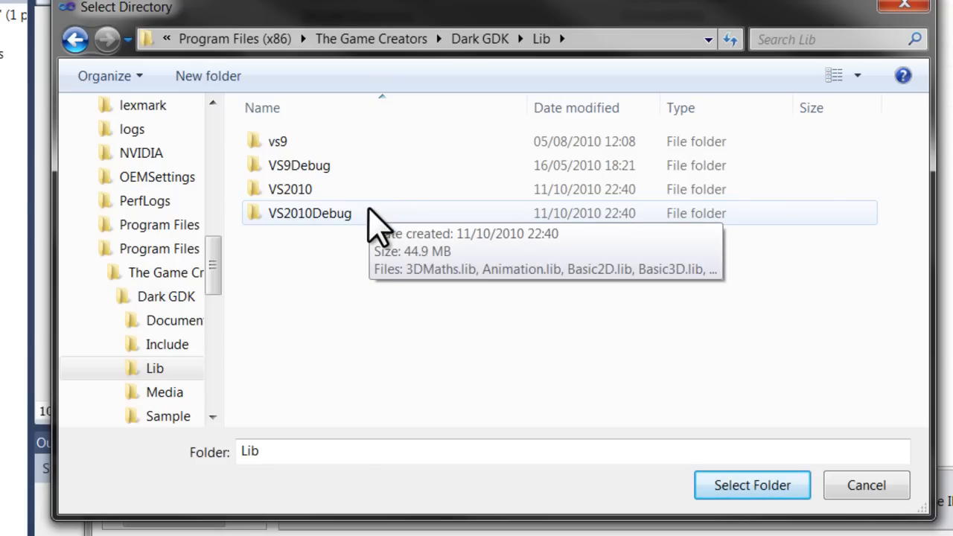
{"action": "double_click", "coordinate": [370, 195]}
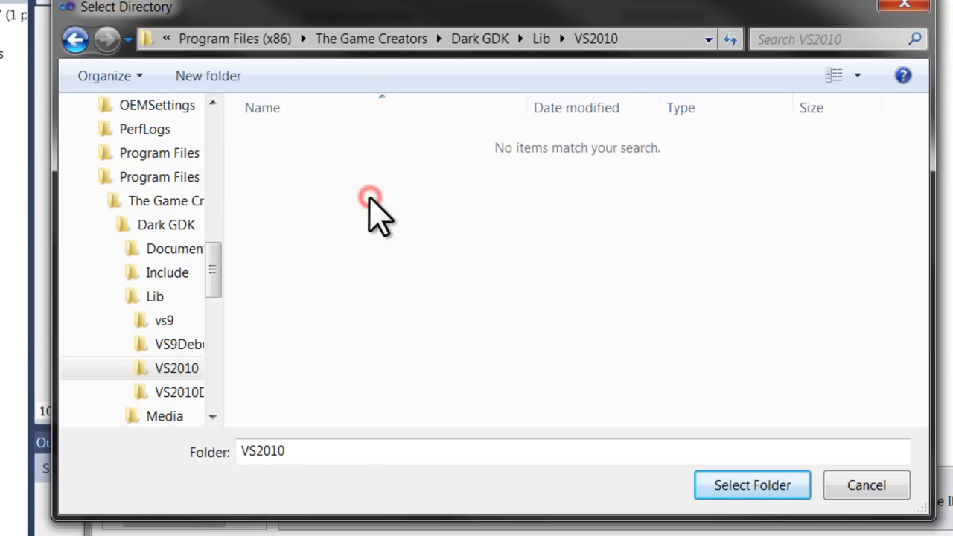
{"action": "left_click", "coordinate": [753, 485]}
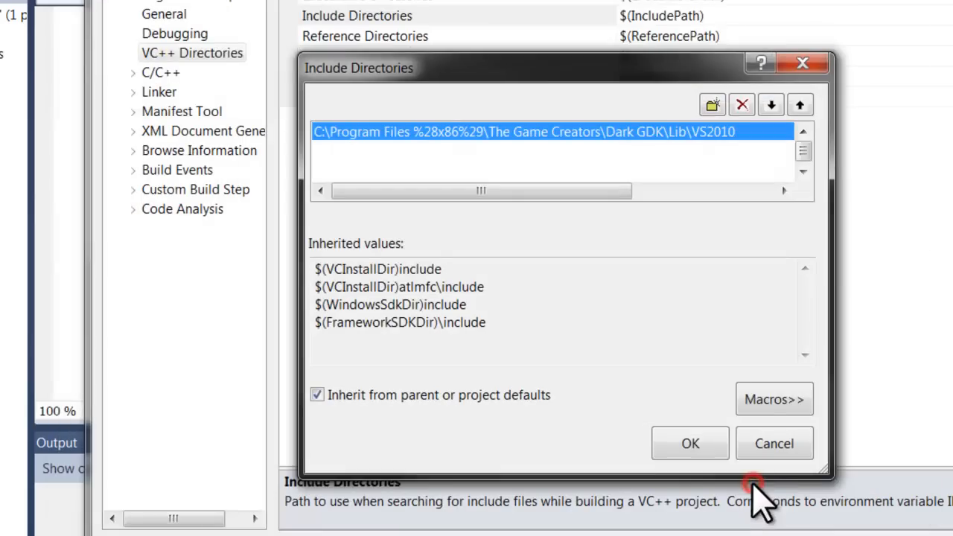
Replace the Lib\VS2010 include entry with the Dark GDK\Include folder
{"action": "left_click", "coordinate": [691, 165]}
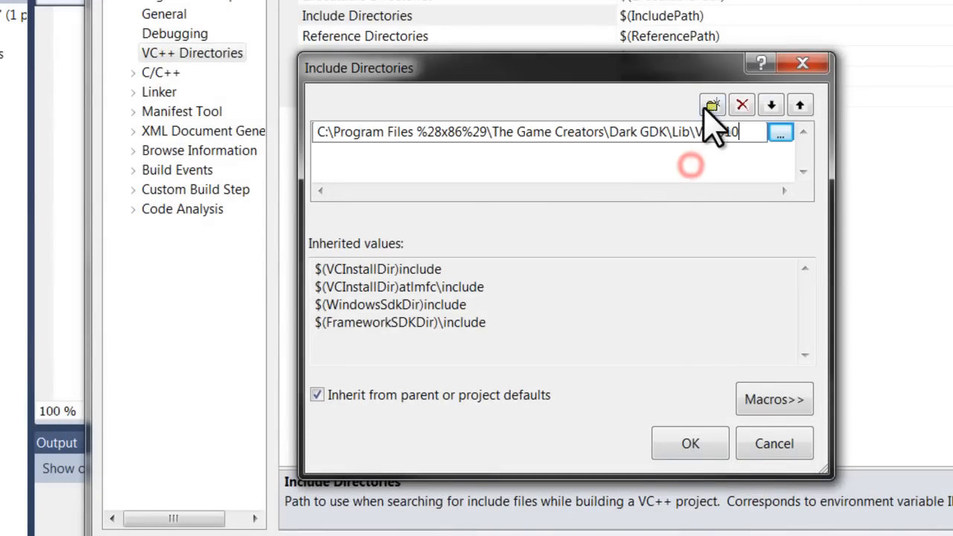
{"action": "left_click", "coordinate": [780, 132]}
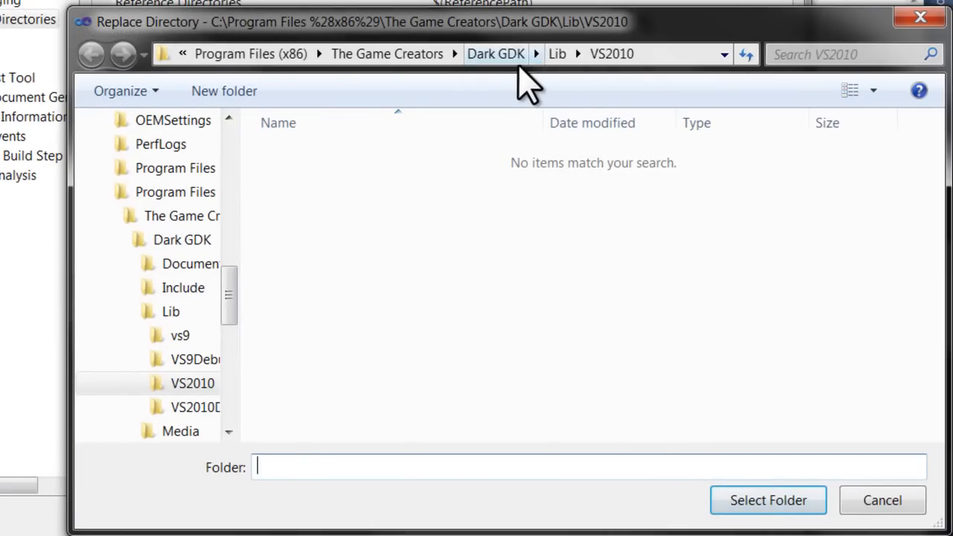
{"action": "left_click", "coordinate": [506, 59]}
{"action": "double_click", "coordinate": [341, 183]}
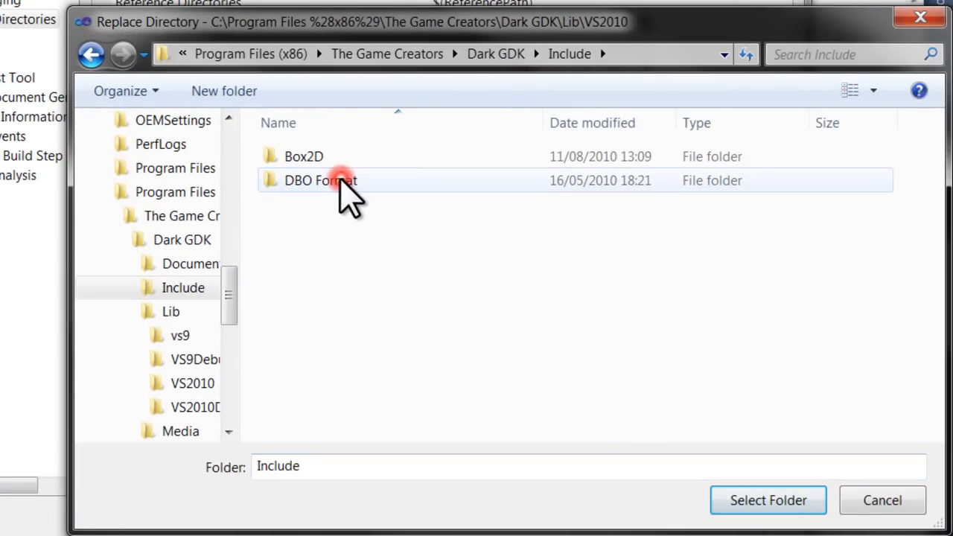
{"action": "left_click", "coordinate": [763, 501]}
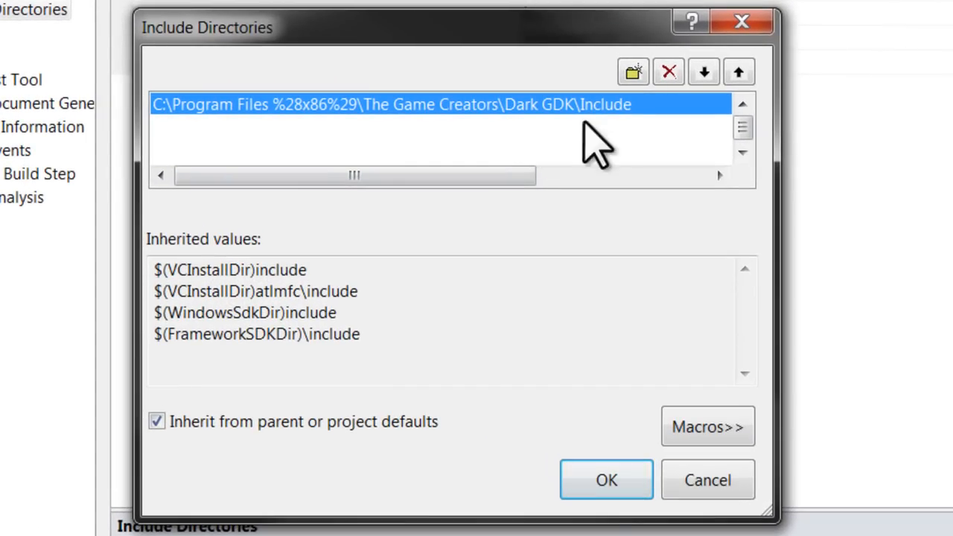
Start a second include directory entry and browse to C:\Program Files (x86) for its folder
{"action": "left_click", "coordinate": [632, 73]}
{"action": "left_click", "coordinate": [715, 108]}
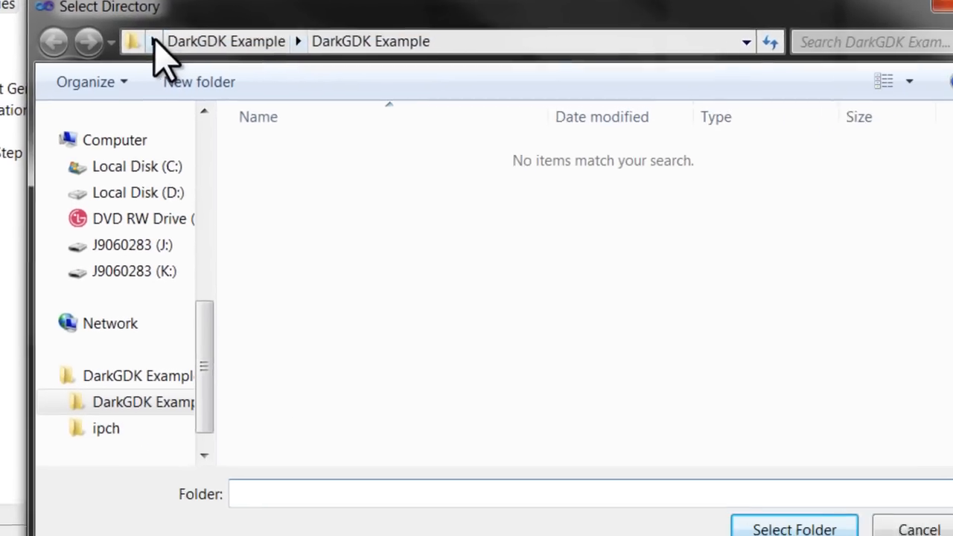
{"action": "left_click", "coordinate": [163, 42]}
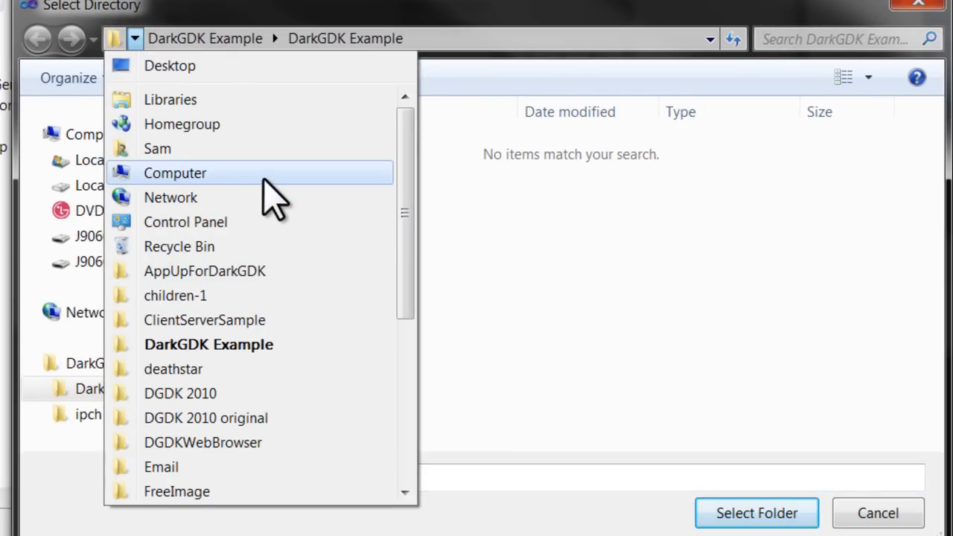
{"action": "left_click", "coordinate": [272, 199]}
{"action": "double_click", "coordinate": [451, 177]}
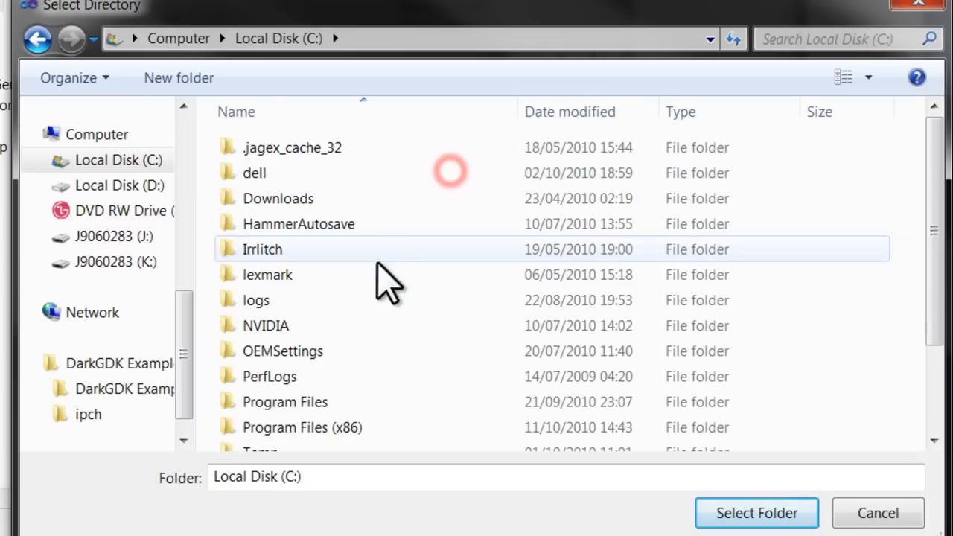
{"action": "double_click", "coordinate": [388, 432]}
Choose the Microsoft DirectX SDK (August 2007)\Include folder for the second entry and accept the include directories
{"action": "scroll", "coordinate": [389, 351], "scroll_direction": "down", "scroll_amount": 5}
{"action": "scroll", "coordinate": [382, 337], "scroll_direction": "down", "scroll_amount": 10}
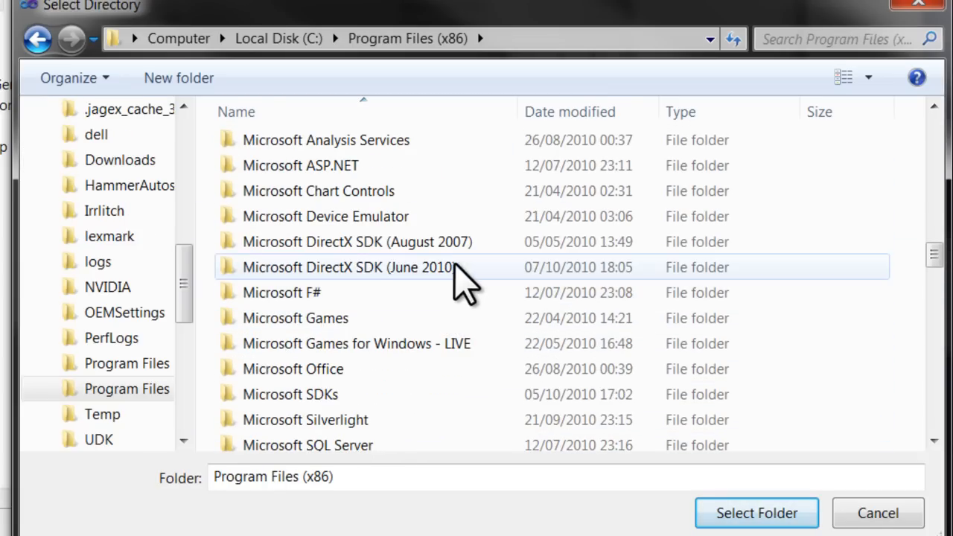
{"action": "left_click", "coordinate": [454, 246]}
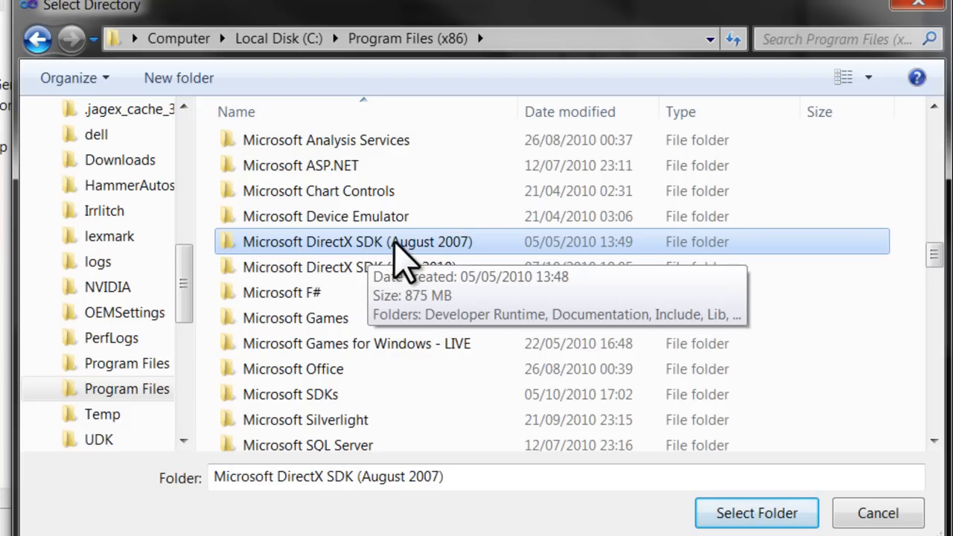
{"action": "double_click", "coordinate": [514, 242]}
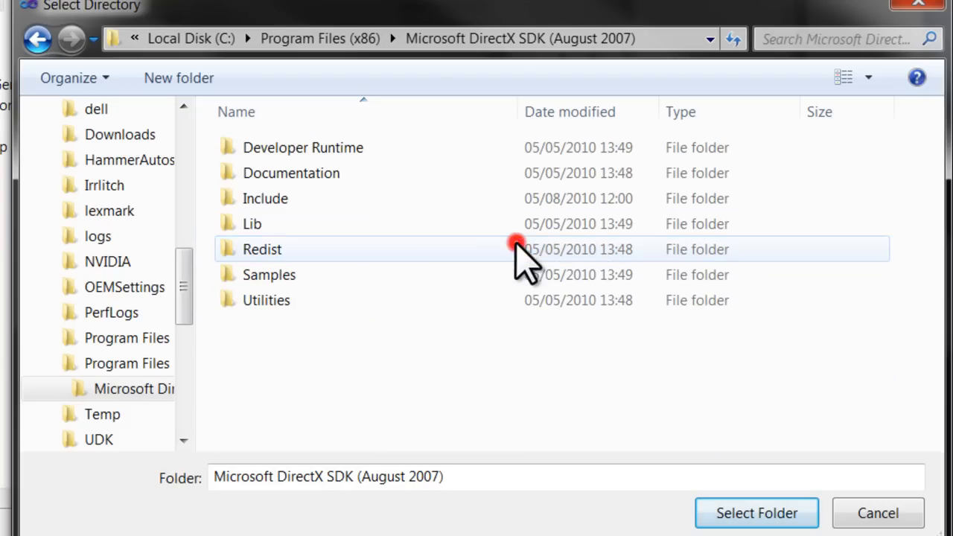
{"action": "double_click", "coordinate": [389, 217]}
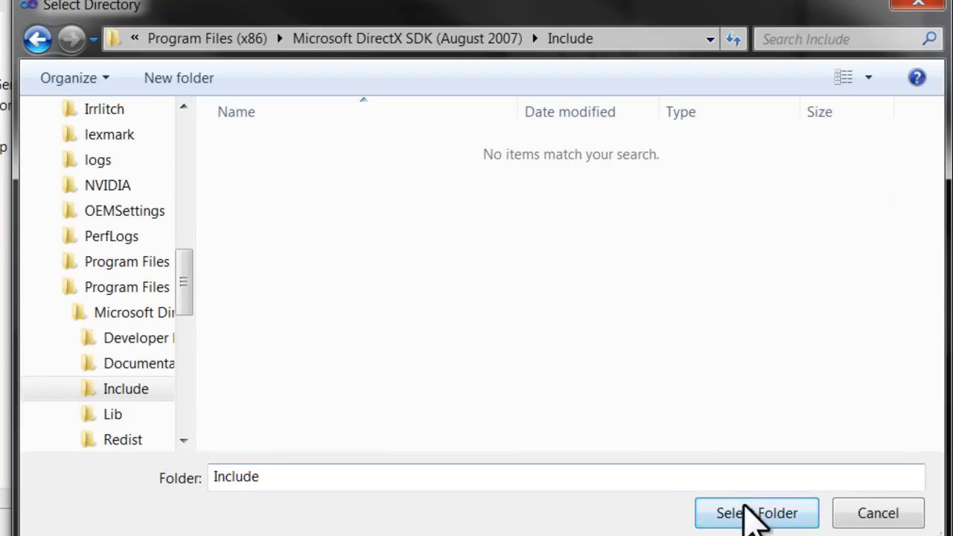
{"action": "left_click", "coordinate": [745, 513]}
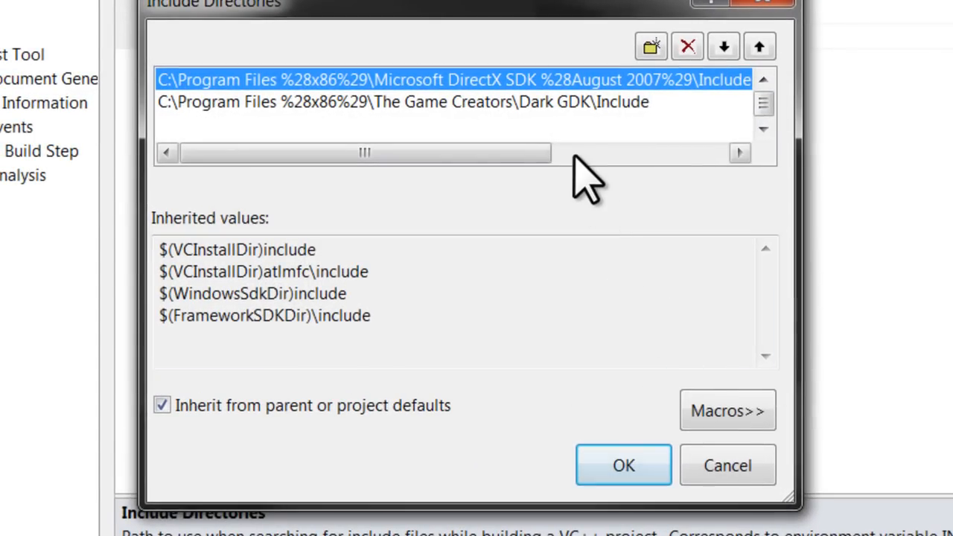
{"action": "left_click", "coordinate": [622, 468]}
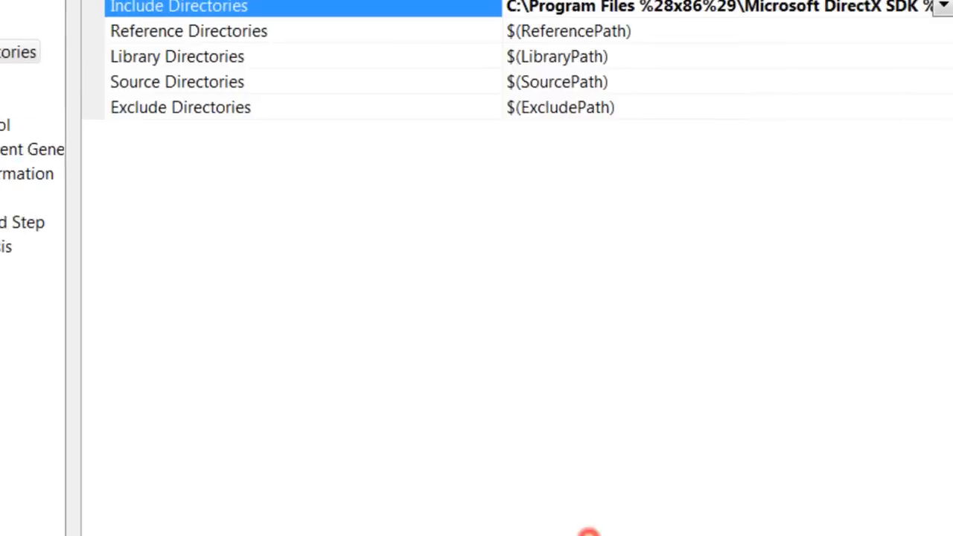
Start a new library directory entry and browse to C:\Program Files (x86) for its folder
{"action": "left_click", "coordinate": [305, 172]}
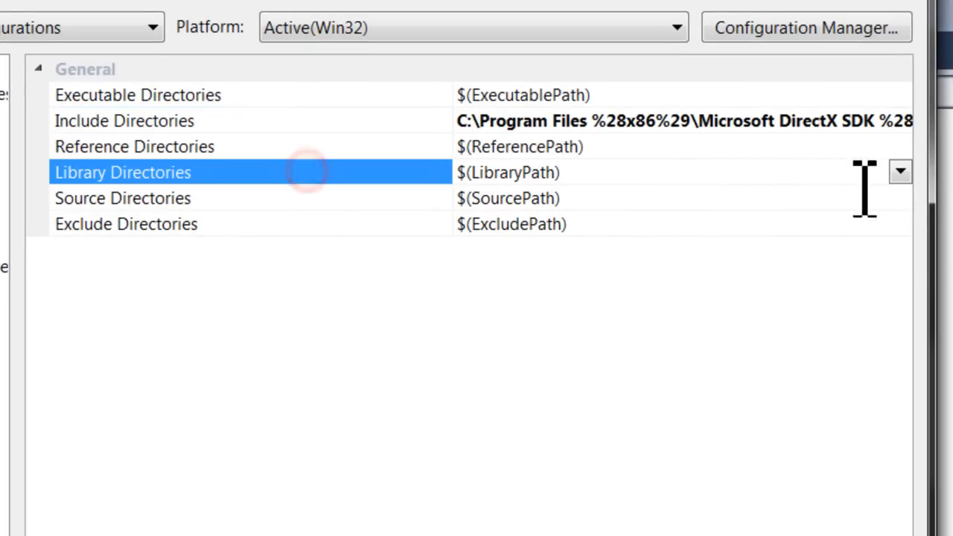
{"action": "left_click", "coordinate": [900, 172]}
{"action": "left_click", "coordinate": [708, 201]}
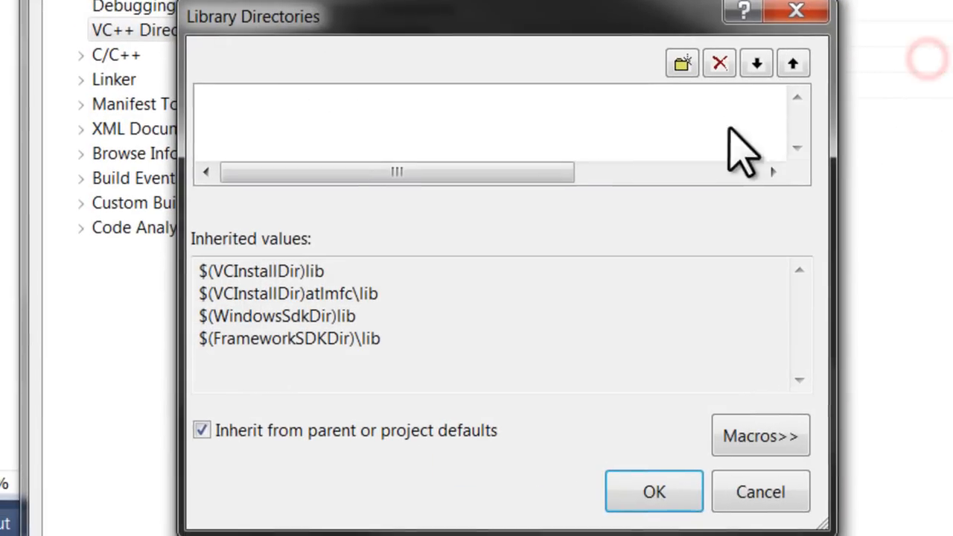
{"action": "left_click", "coordinate": [682, 64]}
{"action": "left_click", "coordinate": [766, 96]}
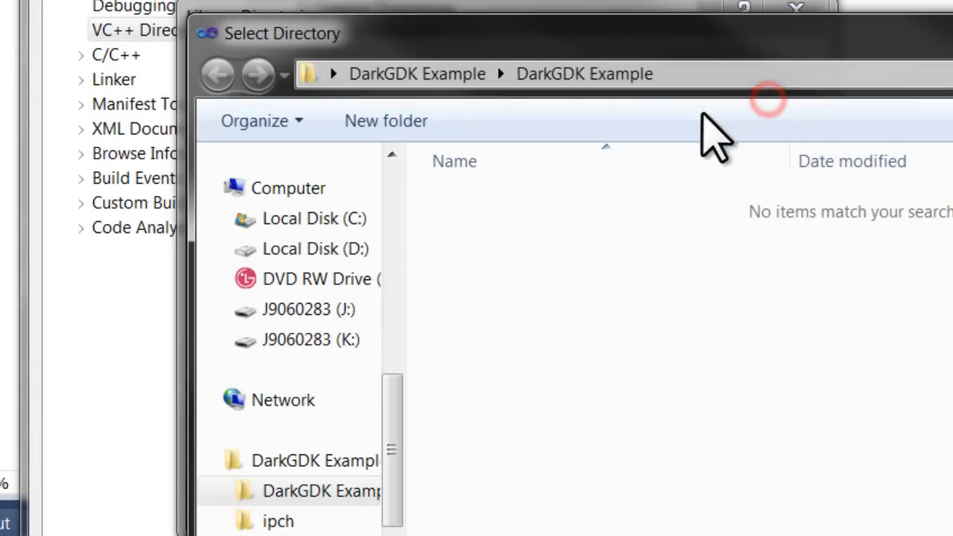
{"action": "left_click", "coordinate": [332, 73]}
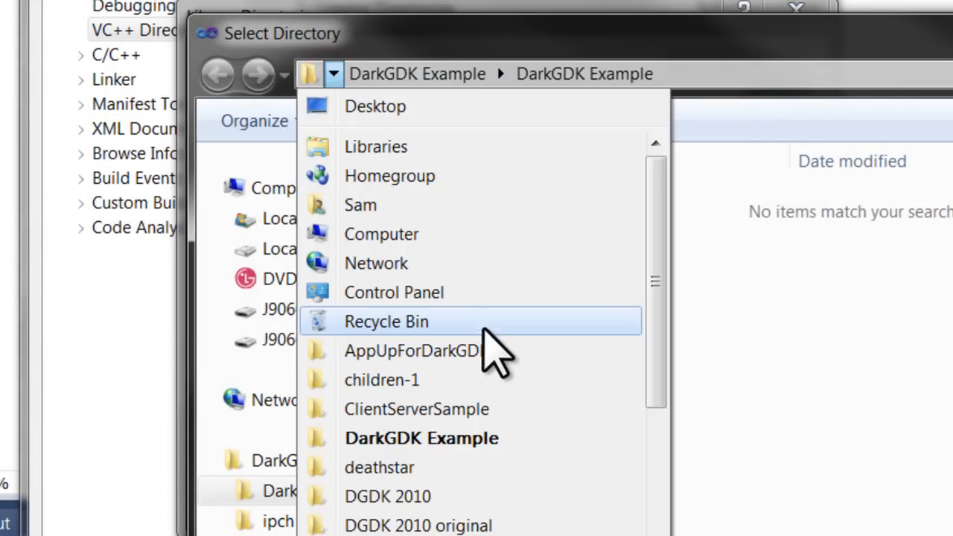
{"action": "left_click", "coordinate": [491, 234]}
{"action": "double_click", "coordinate": [521, 208]}
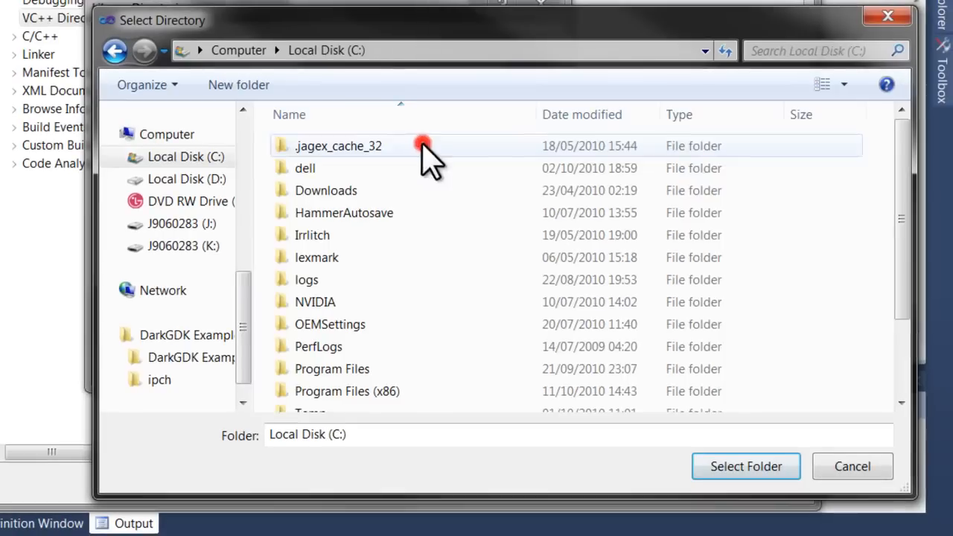
{"action": "double_click", "coordinate": [415, 390]}
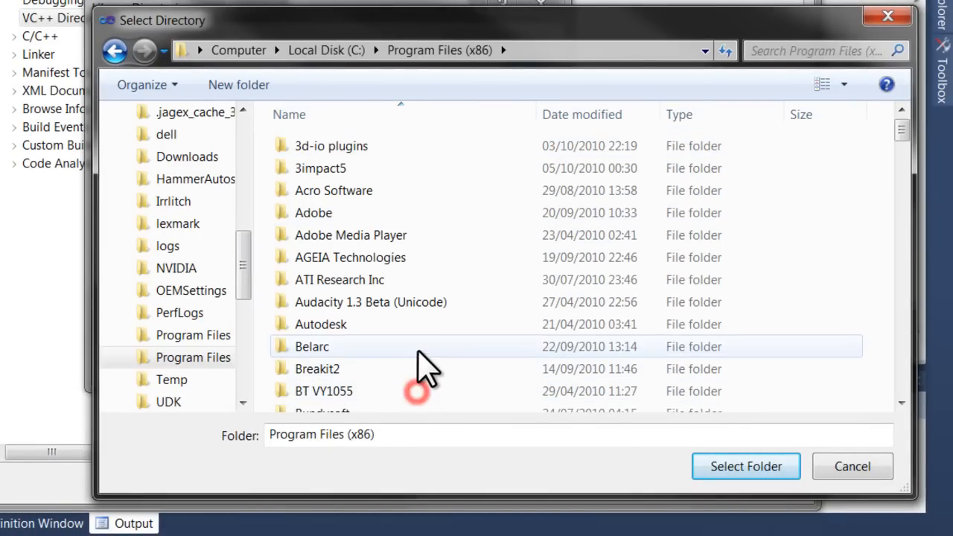
Choose the The Game Creators\Dark GDK\Lib\VS2010 folder as the library directory
{"action": "key", "text": "t"}
{"action": "double_click", "coordinate": [394, 206]}
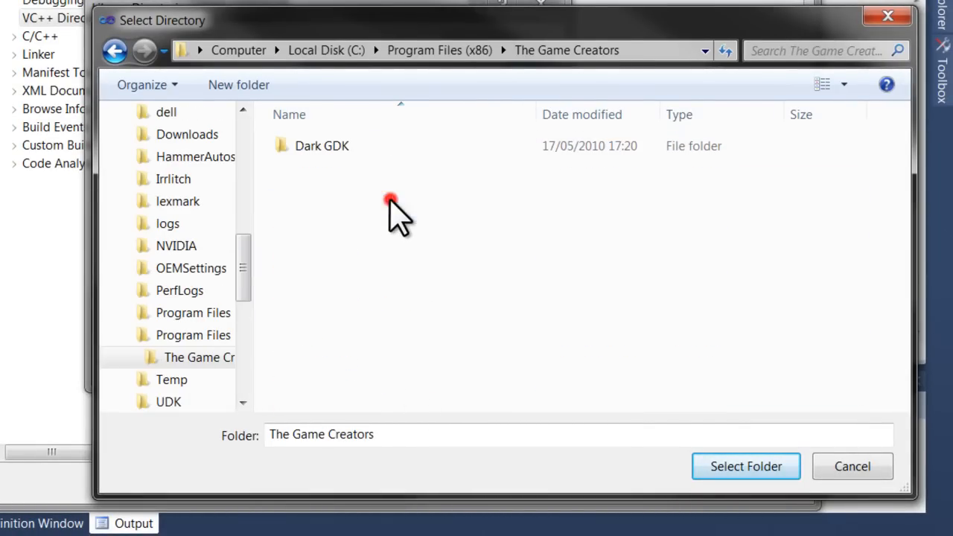
{"action": "double_click", "coordinate": [375, 147]}
{"action": "double_click", "coordinate": [376, 190]}
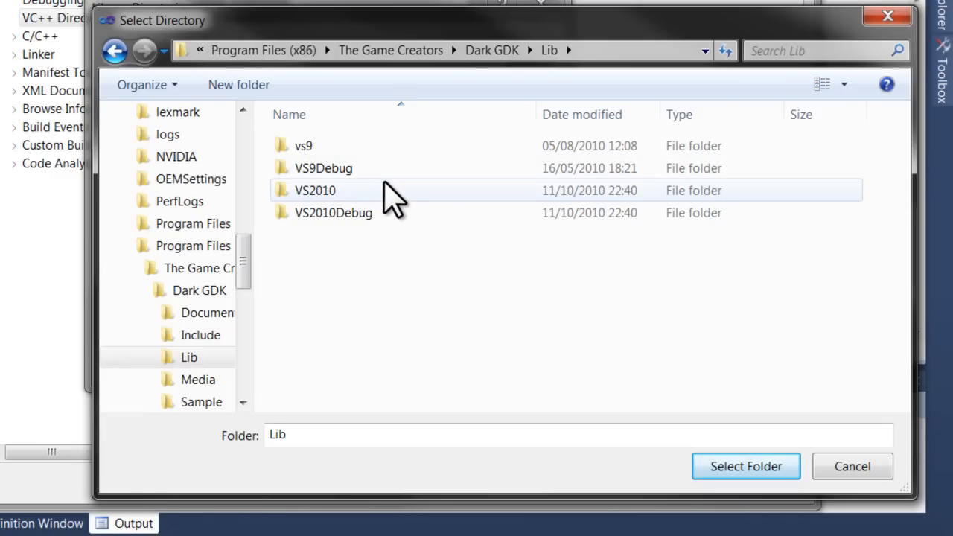
{"action": "left_click", "coordinate": [385, 186]}
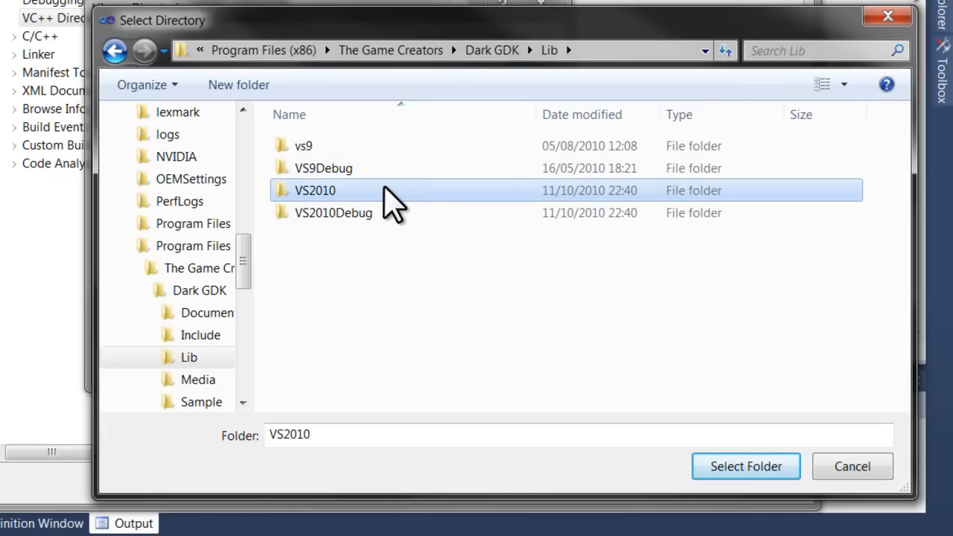
{"action": "left_click", "coordinate": [726, 461]}
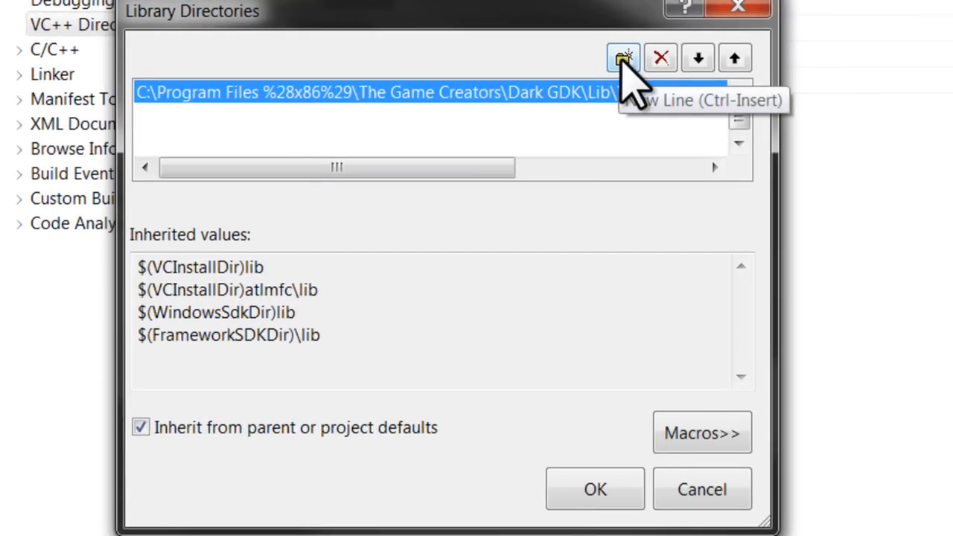
Start a second library directory entry and browse to C:\Program Files (x86) for its folder
{"action": "left_click", "coordinate": [623, 59]}
{"action": "left_click", "coordinate": [710, 95]}
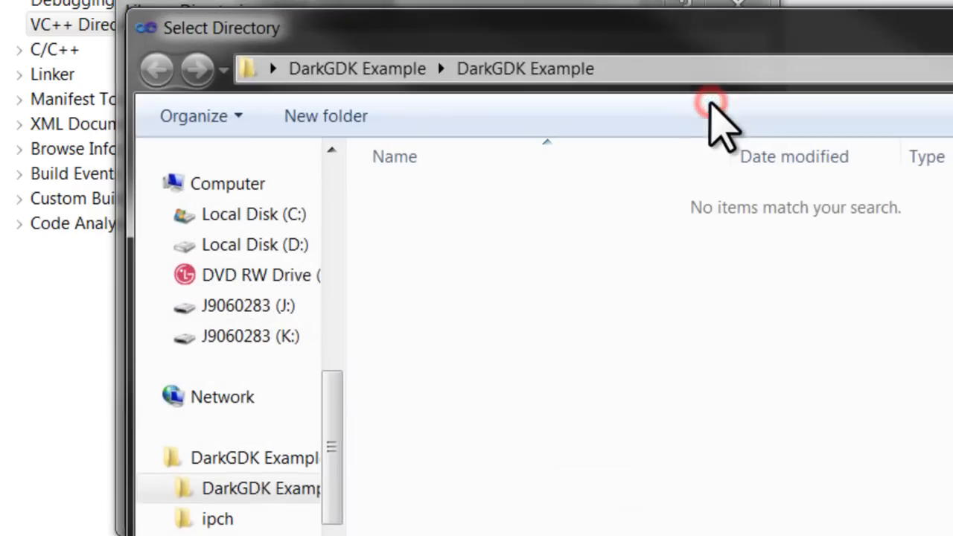
{"action": "left_click", "coordinate": [273, 69]}
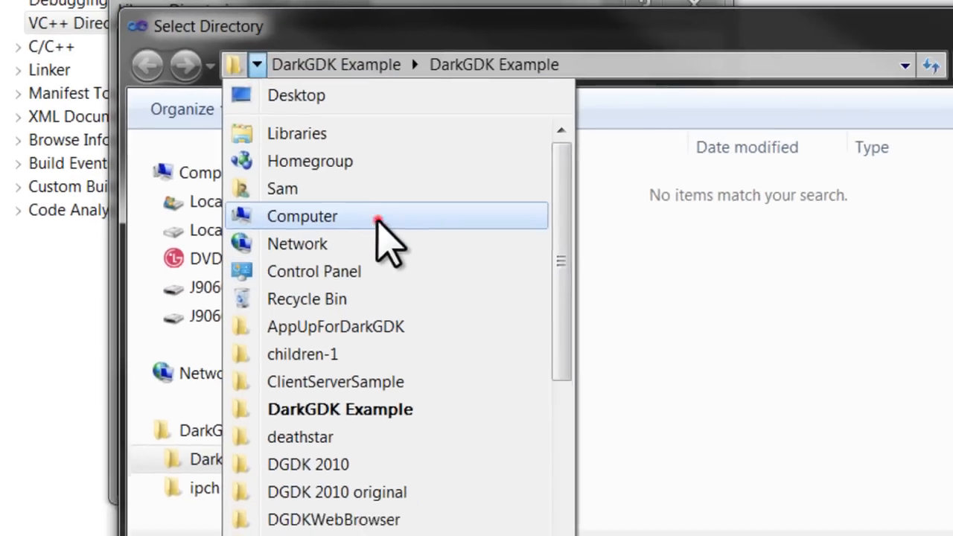
{"action": "left_click", "coordinate": [417, 229]}
{"action": "double_click", "coordinate": [430, 162]}
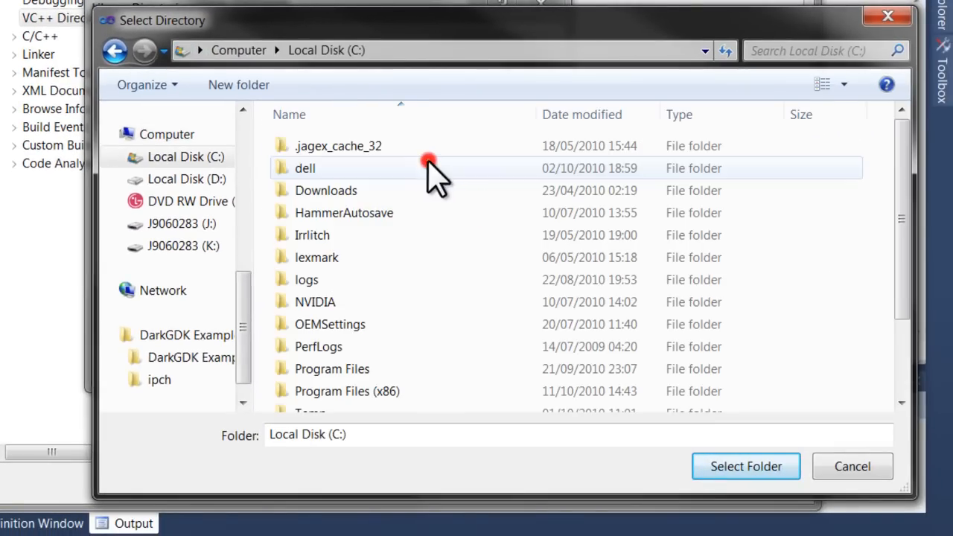
{"action": "double_click", "coordinate": [416, 394]}
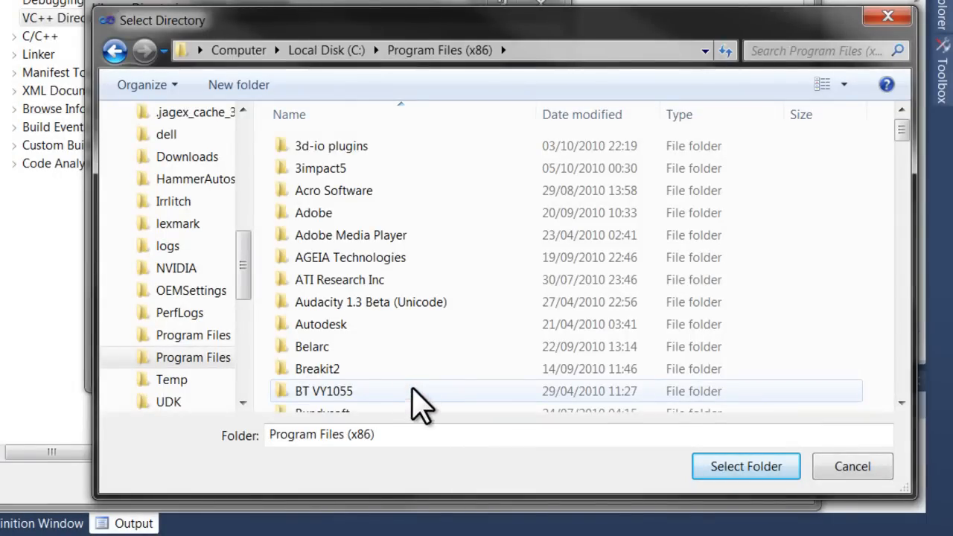
Choose the Microsoft DirectX SDK (August 2007)\Lib\x86 folder for the second entry and accept the library directories
{"action": "key", "text": "m"}
{"action": "double_click", "coordinate": [482, 290]}
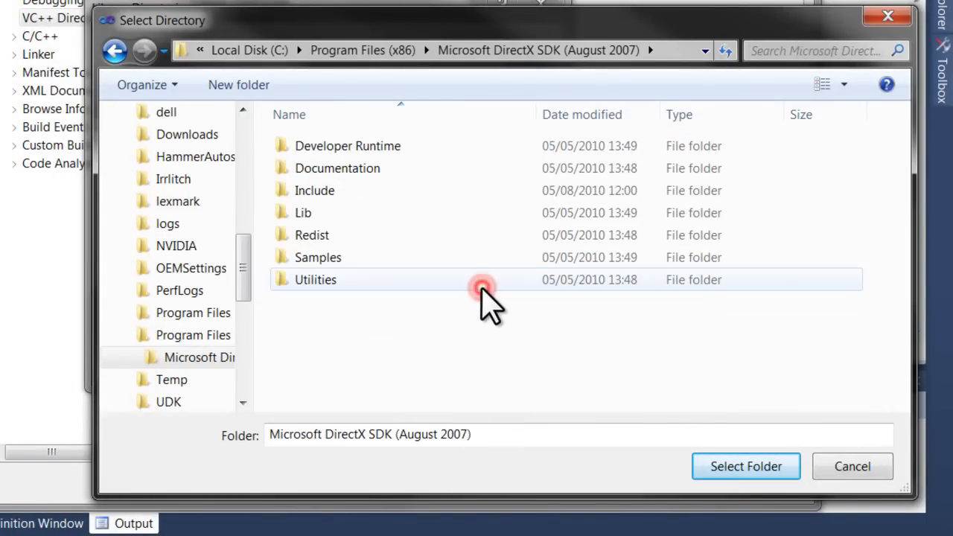
{"action": "double_click", "coordinate": [388, 216]}
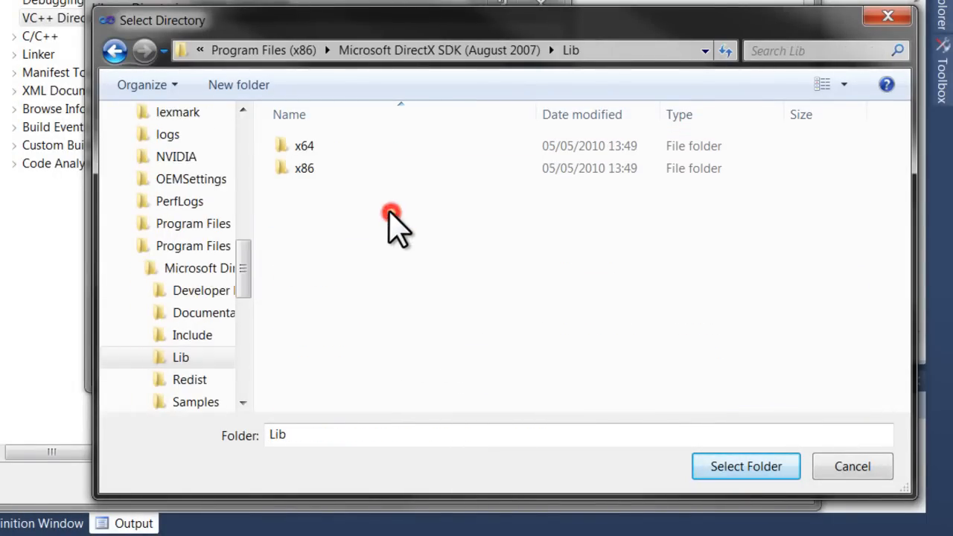
{"action": "double_click", "coordinate": [367, 172]}
{"action": "left_click", "coordinate": [767, 466]}
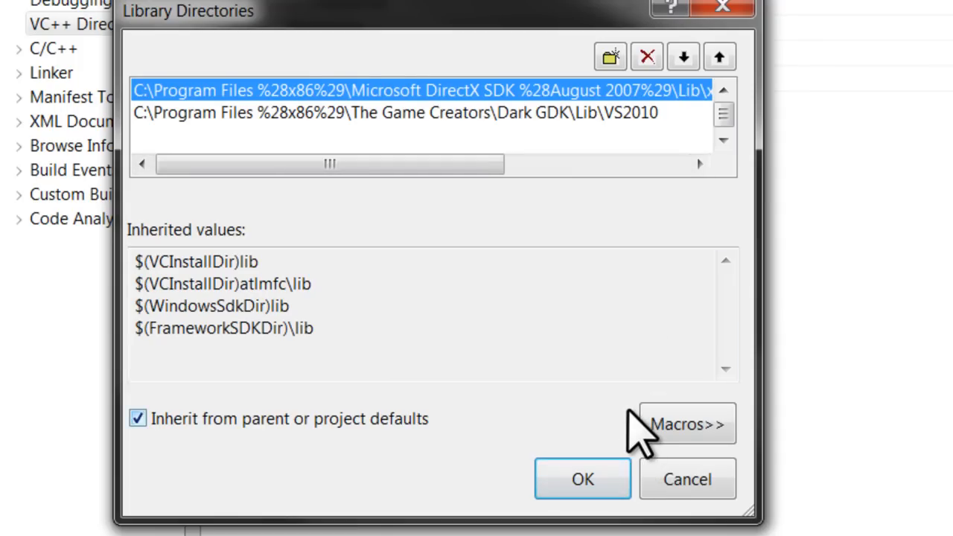
{"action": "left_click", "coordinate": [601, 480]}
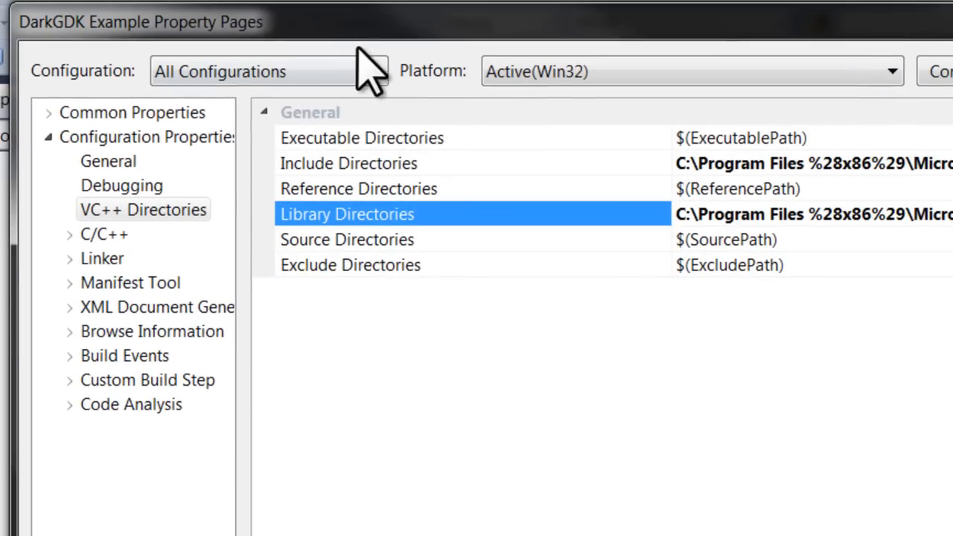
Switch the project properties from all configurations to the Debug configuration
{"action": "left_click", "coordinate": [345, 70]}
{"action": "left_click", "coordinate": [346, 71]}
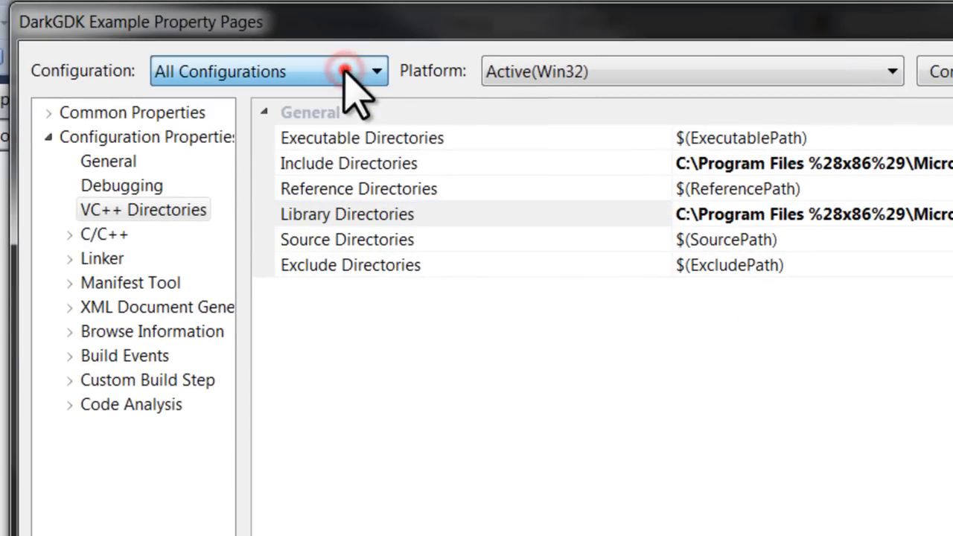
{"action": "left_click", "coordinate": [249, 71]}
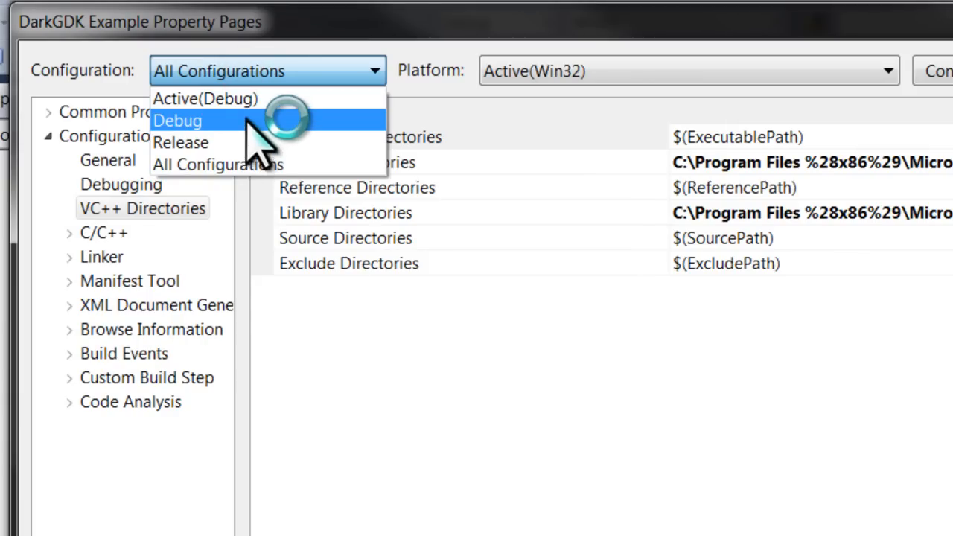
{"action": "left_click", "coordinate": [253, 121]}
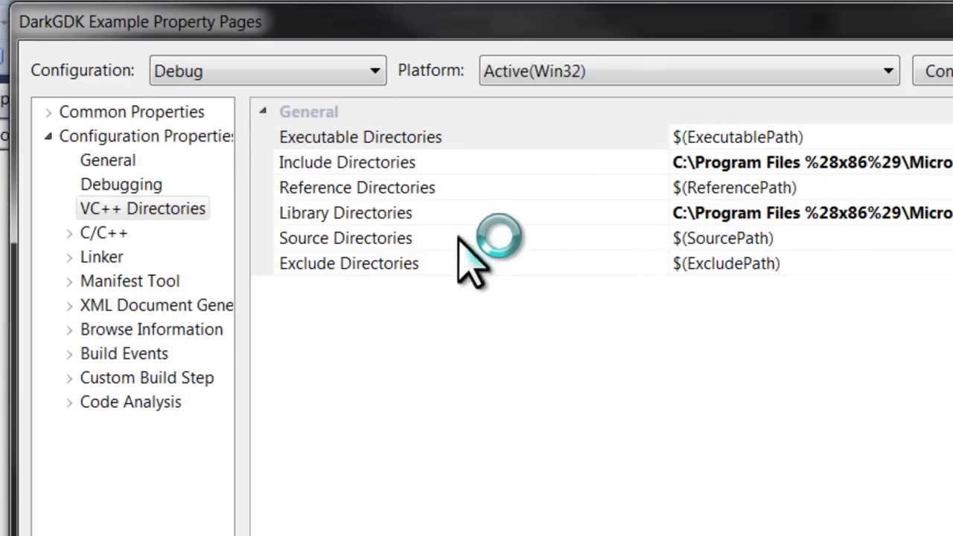
Open the Debug library entry for Dark GDK\Lib\VS2010 for replacement and browse to C:\Program Files (x86)
{"action": "left_click", "coordinate": [893, 212]}
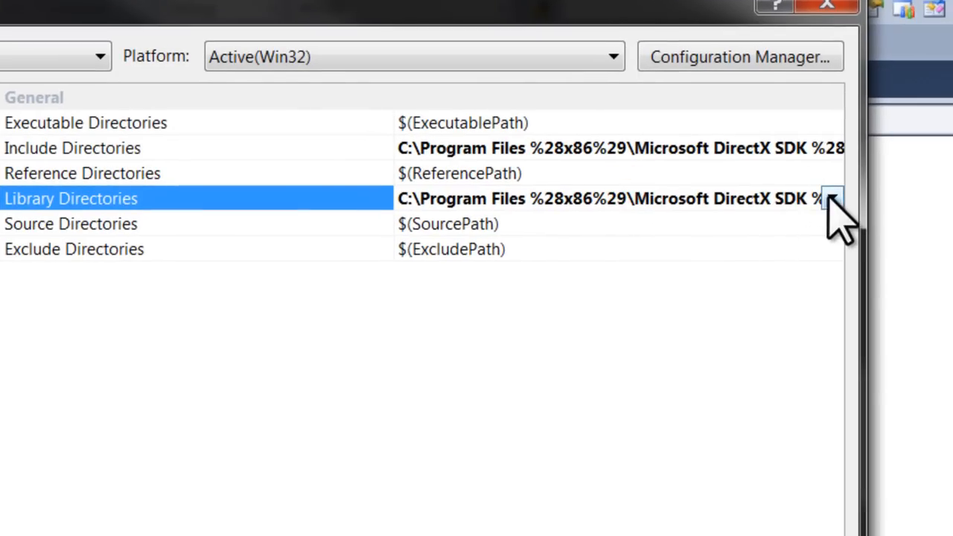
{"action": "left_click", "coordinate": [832, 198]}
{"action": "left_click", "coordinate": [715, 217]}
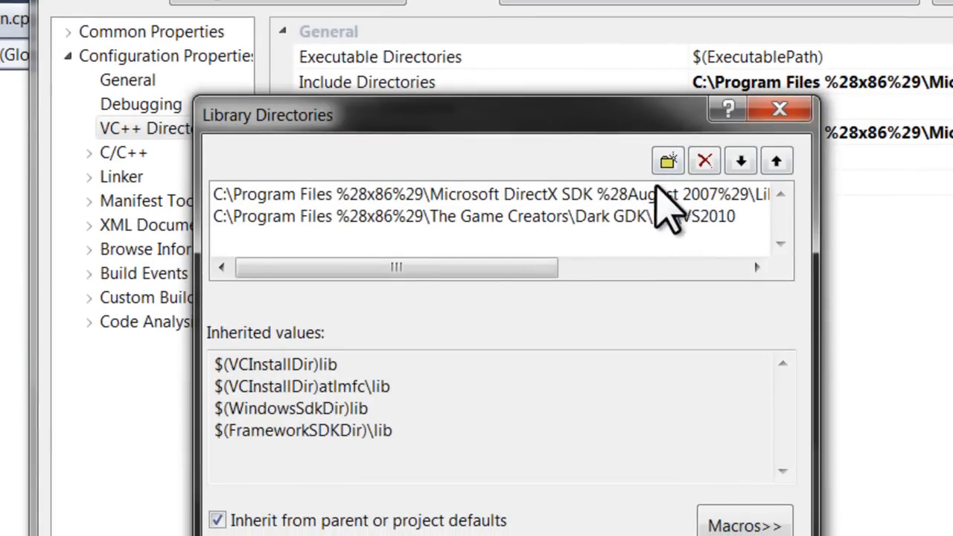
{"action": "left_click", "coordinate": [679, 215]}
{"action": "left_click", "coordinate": [752, 217]}
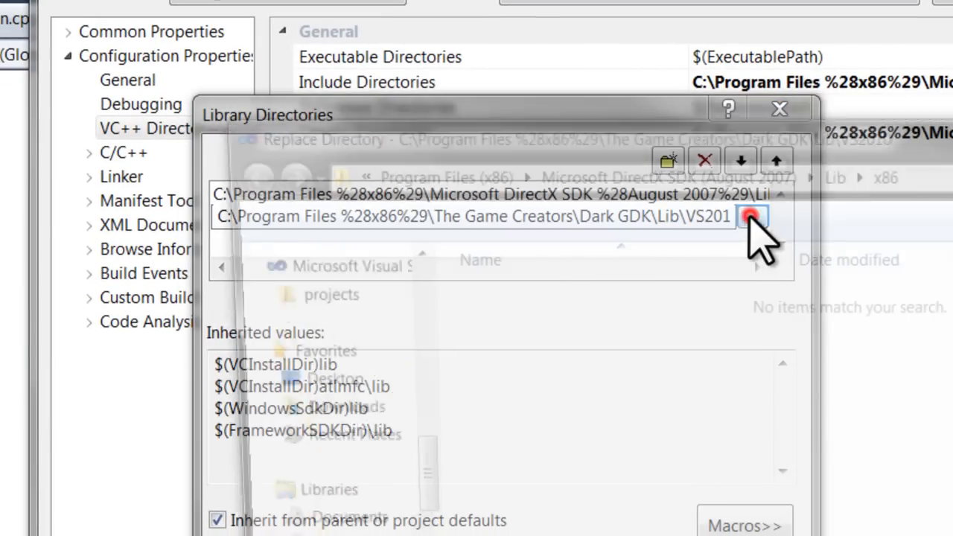
{"action": "left_click", "coordinate": [438, 175]}
{"action": "left_click", "coordinate": [651, 533]}
{"action": "type", "text": "t"}
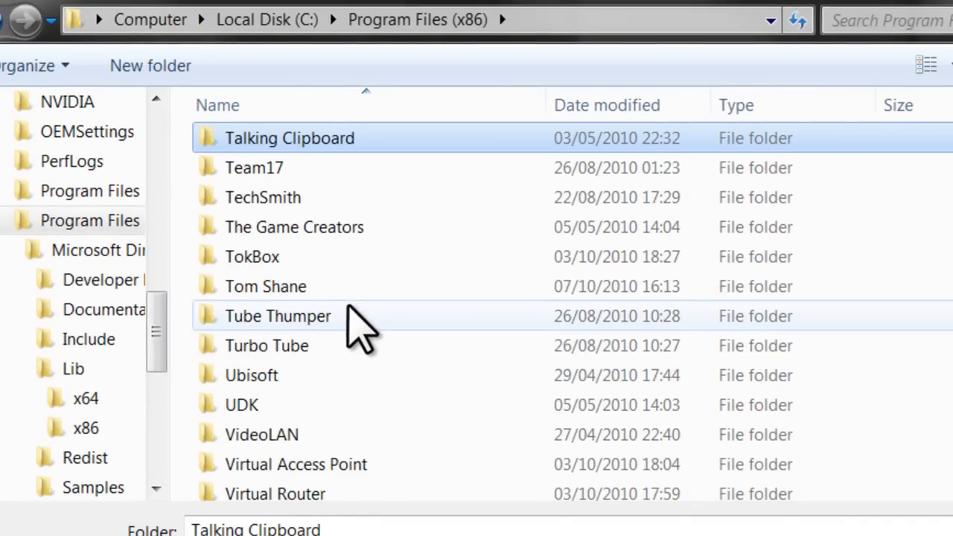
Choose The Game Creators\Dark GDK\Lib\VS2010Debug as the replacement folder and accept the Debug library directories
{"action": "double_click", "coordinate": [339, 225]}
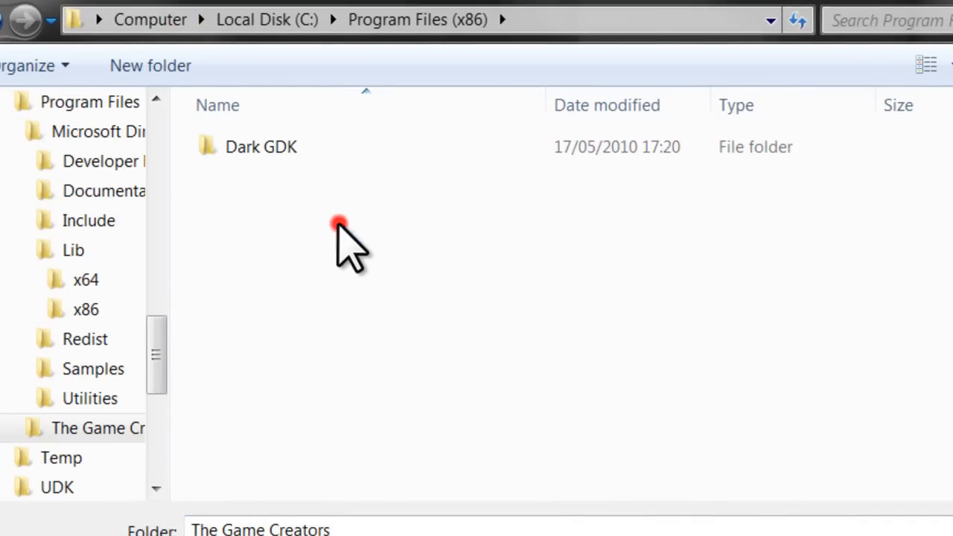
{"action": "double_click", "coordinate": [320, 148]}
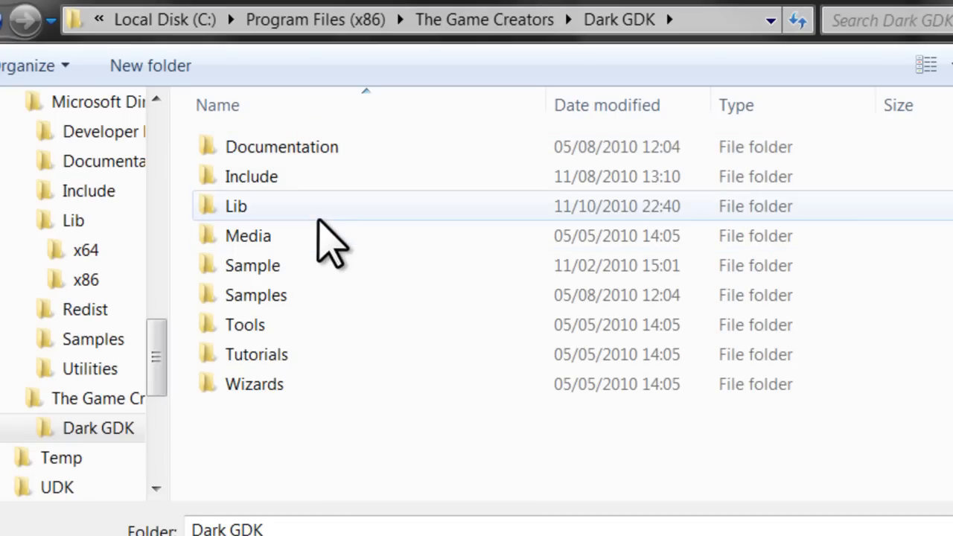
{"action": "double_click", "coordinate": [320, 213]}
{"action": "left_click", "coordinate": [318, 235]}
{"action": "left_click", "coordinate": [731, 485]}
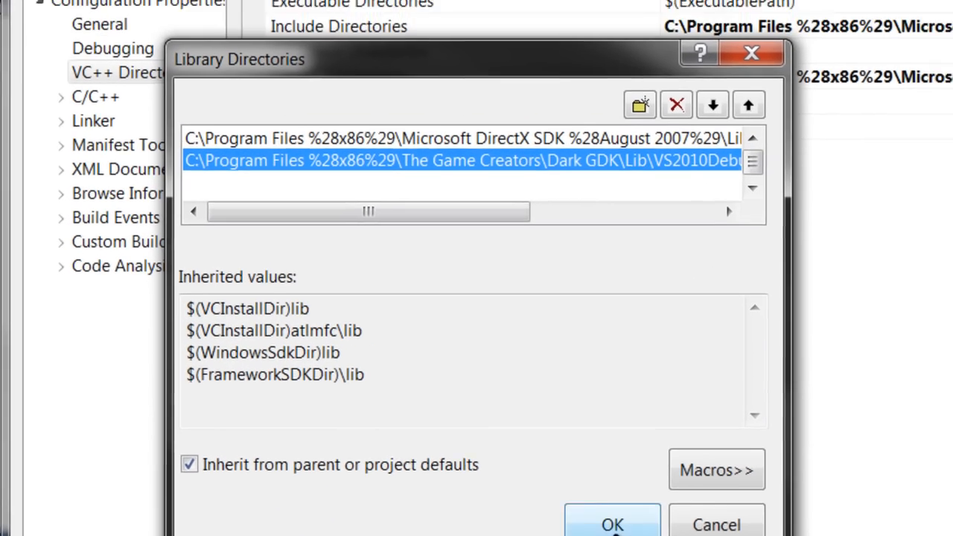
{"action": "left_click", "coordinate": [633, 503]}
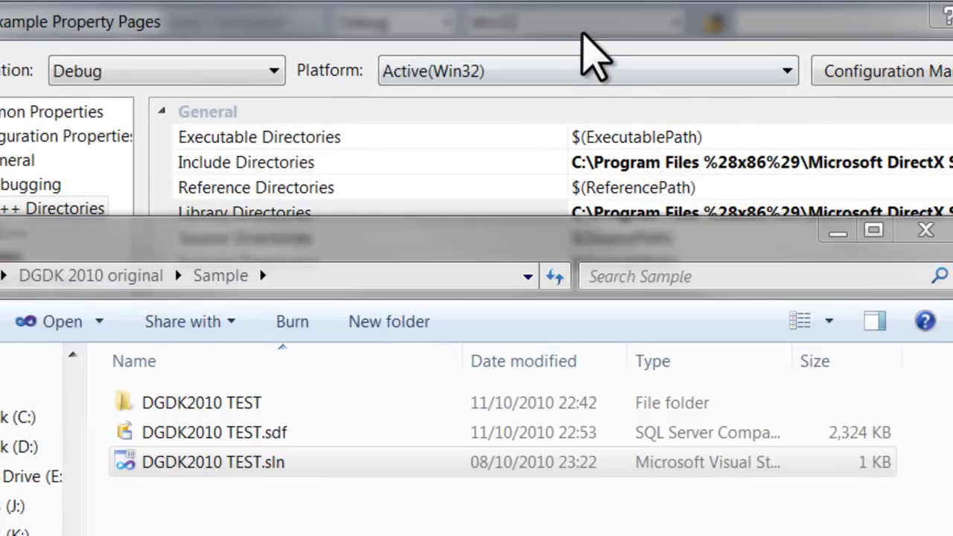
Switch the project properties to All Configurations and save the changes made to the property pages
{"action": "left_click", "coordinate": [579, 27]}
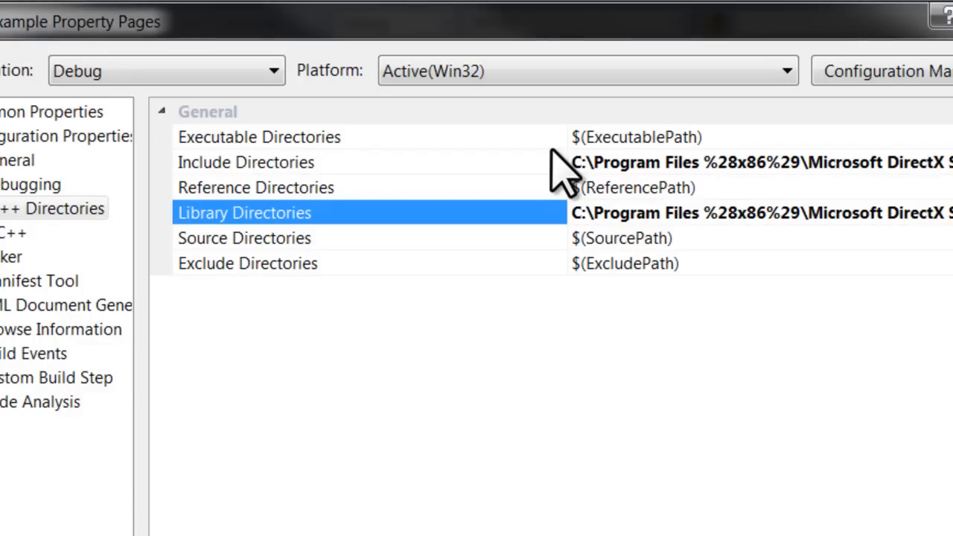
{"action": "left_click", "coordinate": [494, 161]}
{"action": "left_click", "coordinate": [205, 69]}
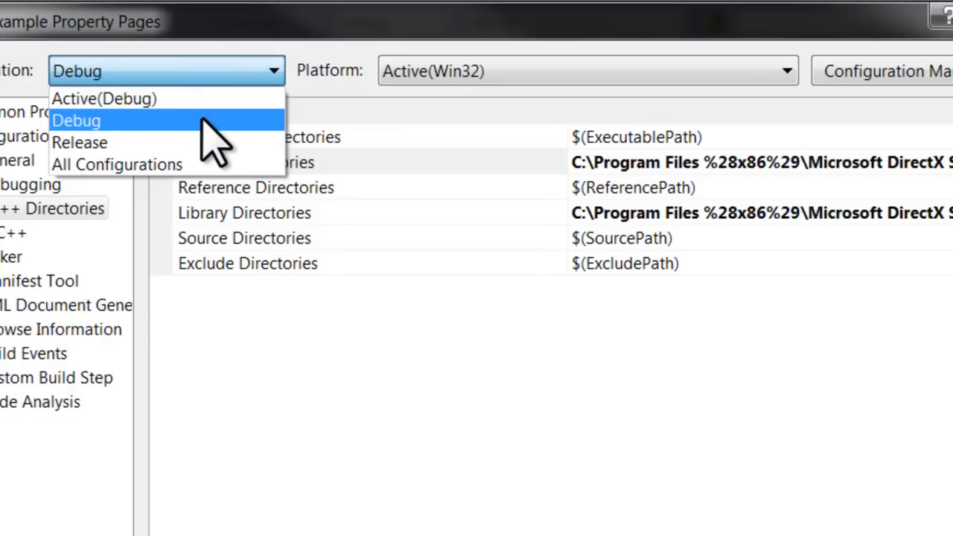
{"action": "left_click", "coordinate": [206, 160]}
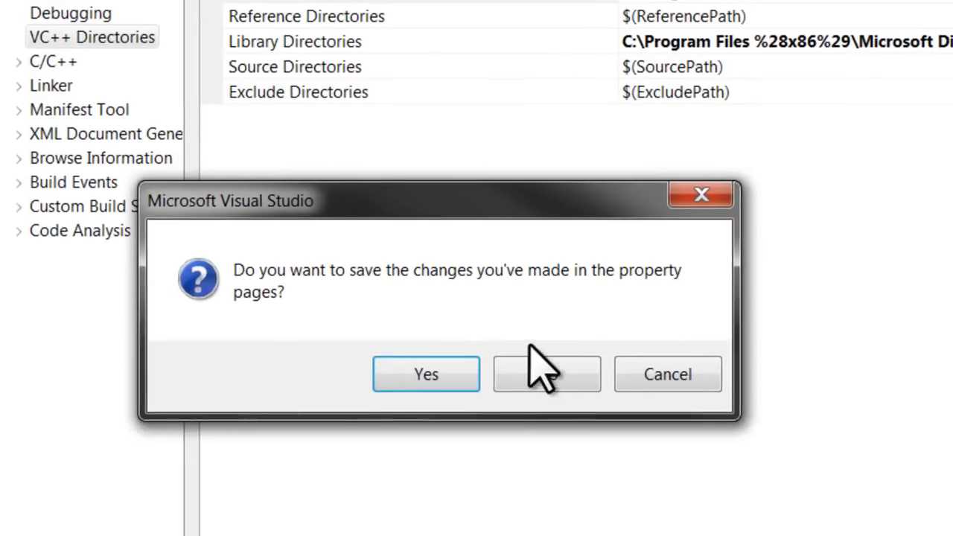
{"action": "left_click", "coordinate": [388, 534]}
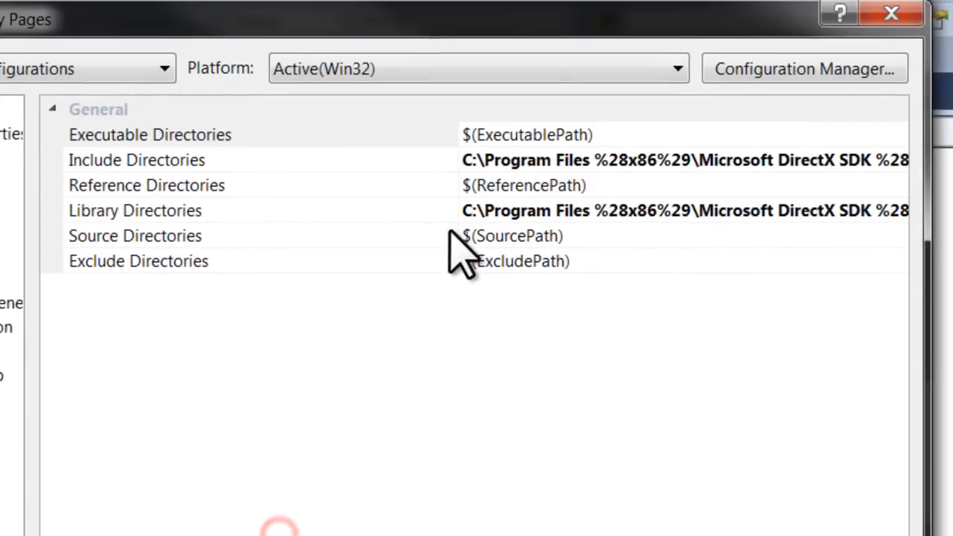
Add a new Include Directories entry for all configurations and open the folder browser for it
{"action": "left_click", "coordinate": [489, 17]}
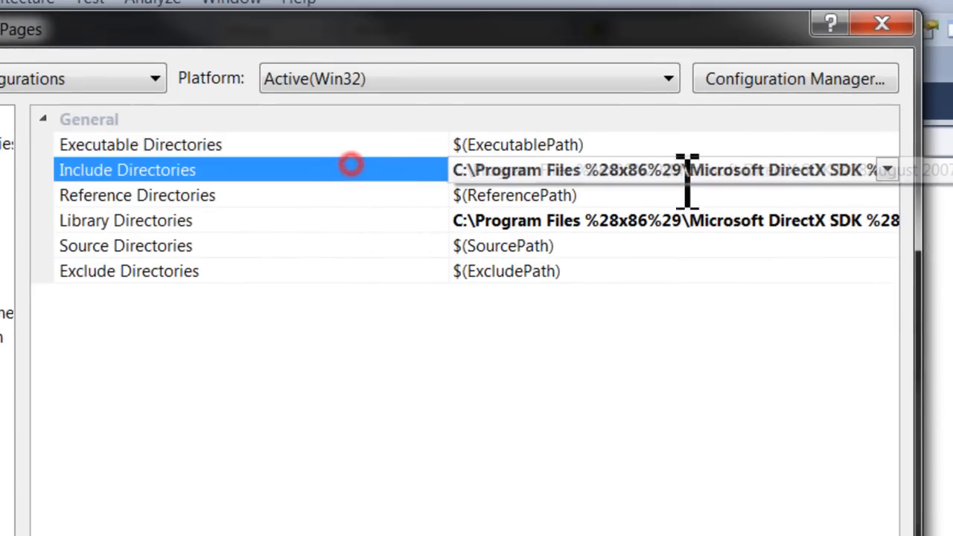
{"action": "left_click", "coordinate": [892, 175]}
{"action": "left_click", "coordinate": [850, 195]}
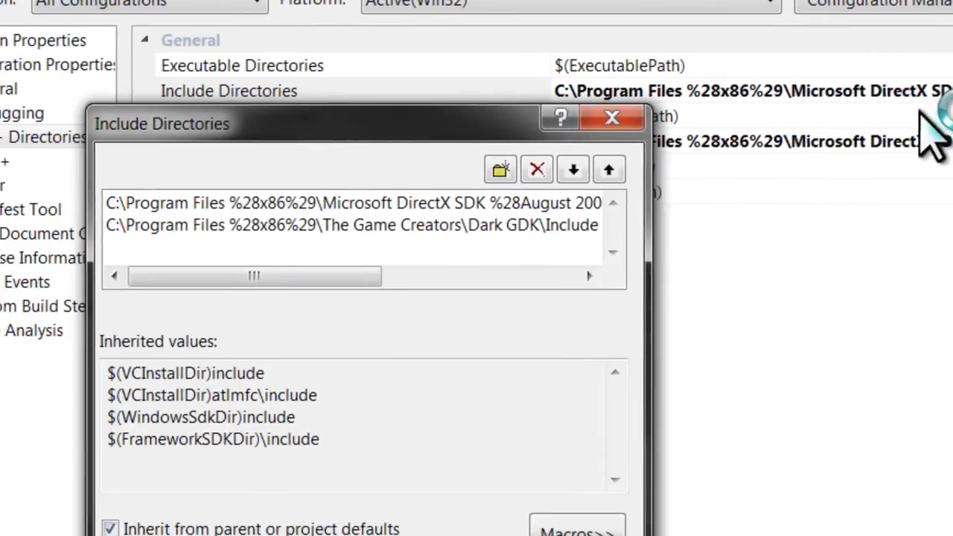
{"action": "left_click", "coordinate": [548, 133]}
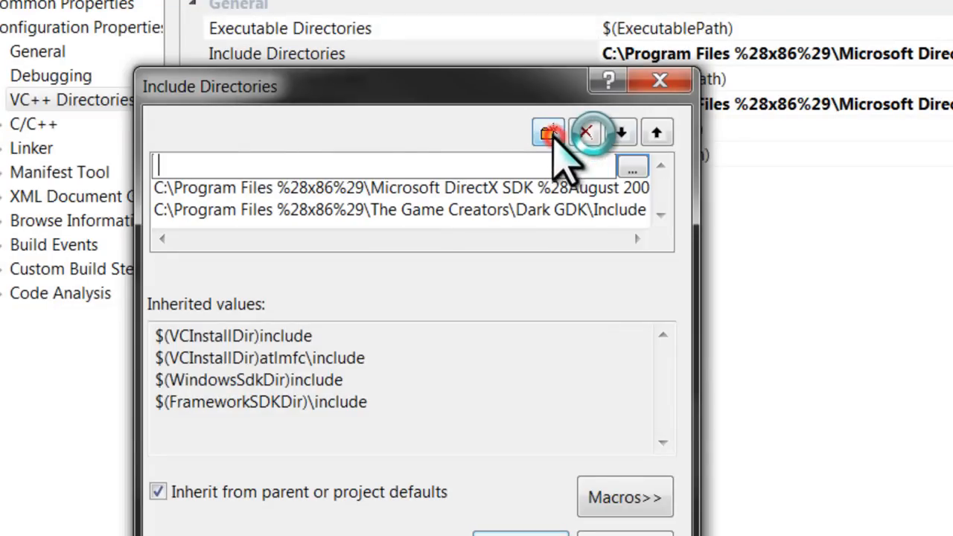
{"action": "left_click", "coordinate": [630, 165]}
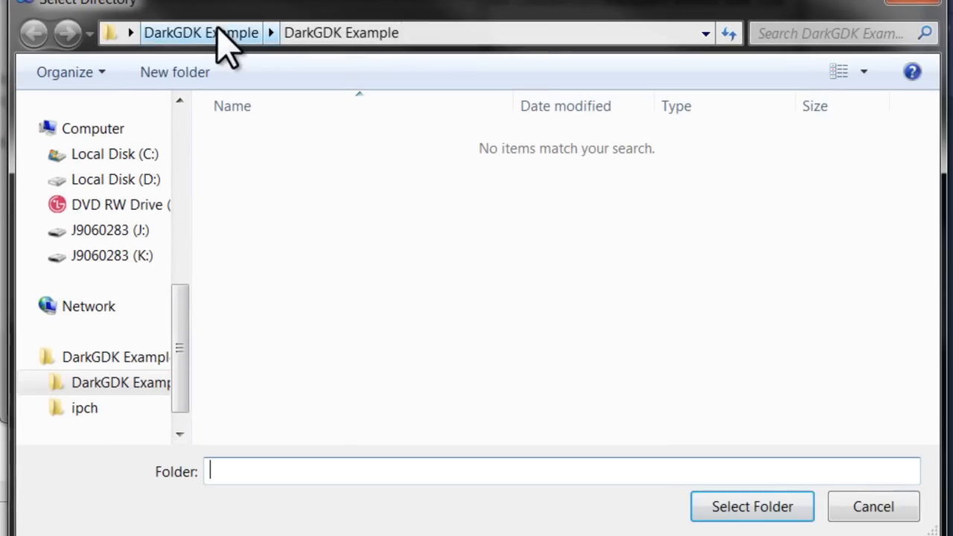
Browse from the project folder to C:\Program Files (x86) for the new include entry
{"action": "left_click", "coordinate": [131, 33]}
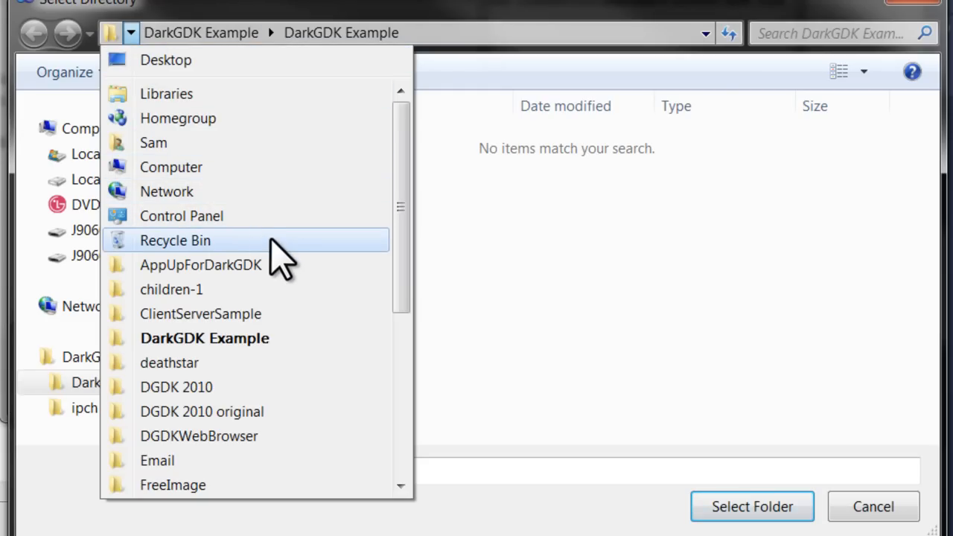
{"action": "left_click", "coordinate": [244, 167]}
{"action": "left_click", "coordinate": [369, 156]}
{"action": "left_click", "coordinate": [369, 157]}
{"action": "left_click", "coordinate": [375, 315]}
{"action": "left_click", "coordinate": [363, 419]}
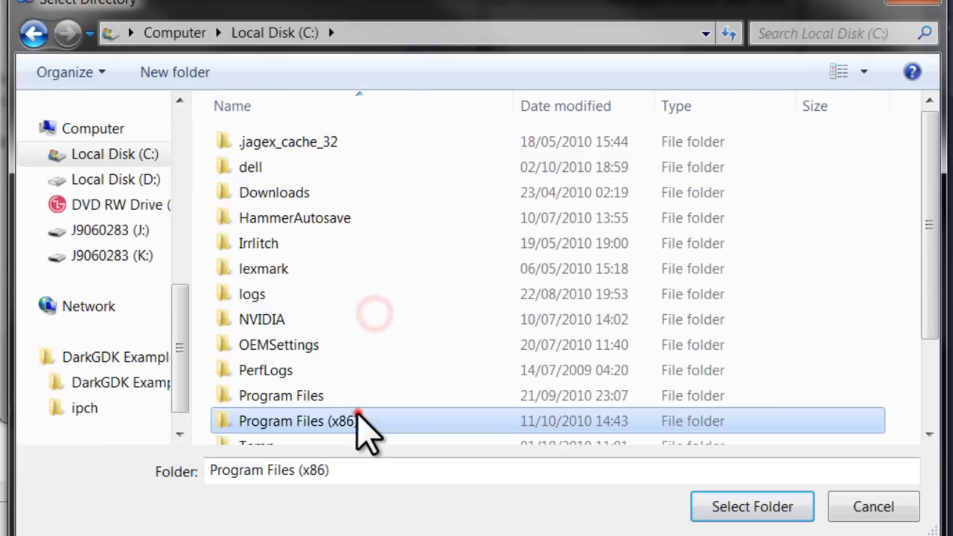
{"action": "left_click", "coordinate": [359, 417]}
Choose Microsoft SDKs\Windows\v7.0A\Include as the folder for the new include entry
{"action": "key", "text": "m"}
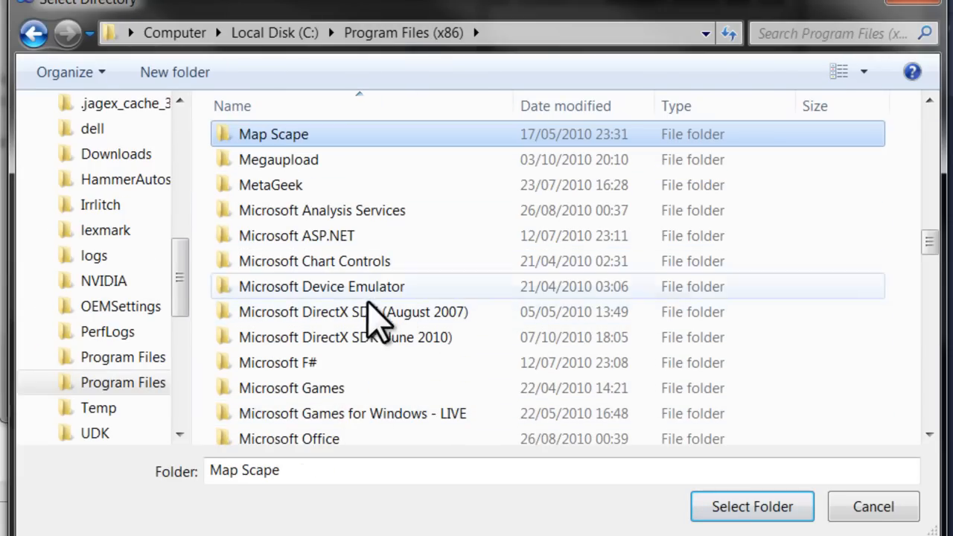
{"action": "scroll", "coordinate": [380, 393], "scroll_direction": "down", "scroll_amount": 2}
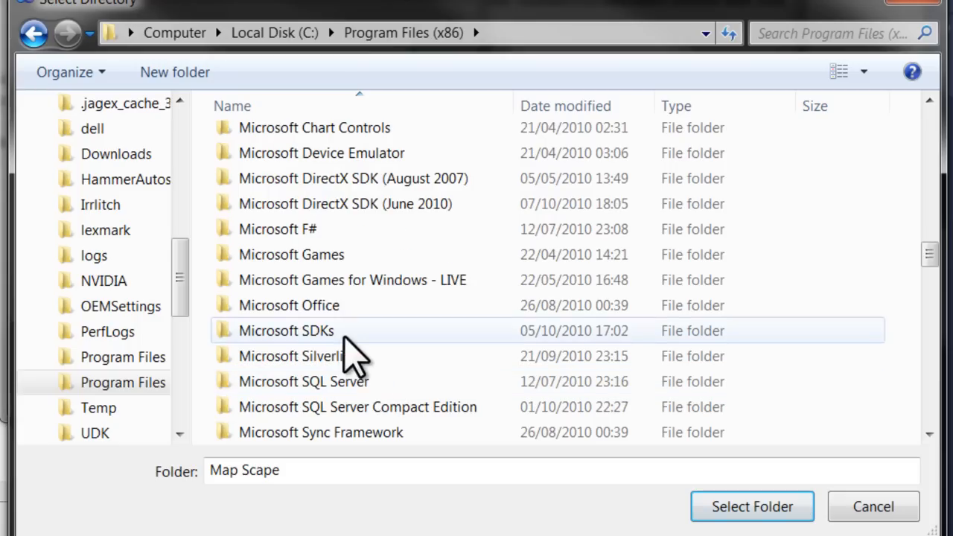
{"action": "double_click", "coordinate": [340, 330]}
{"action": "double_click", "coordinate": [296, 194]}
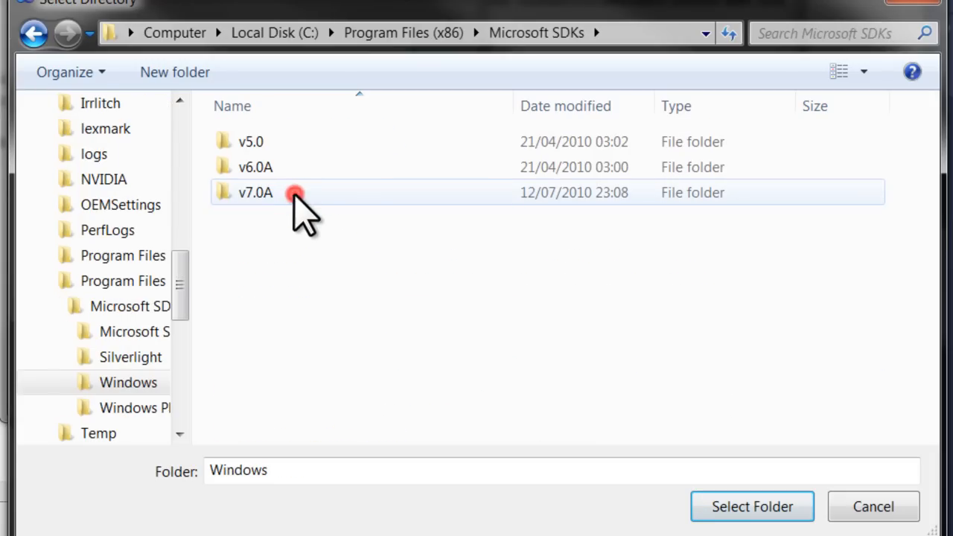
{"action": "double_click", "coordinate": [295, 193]}
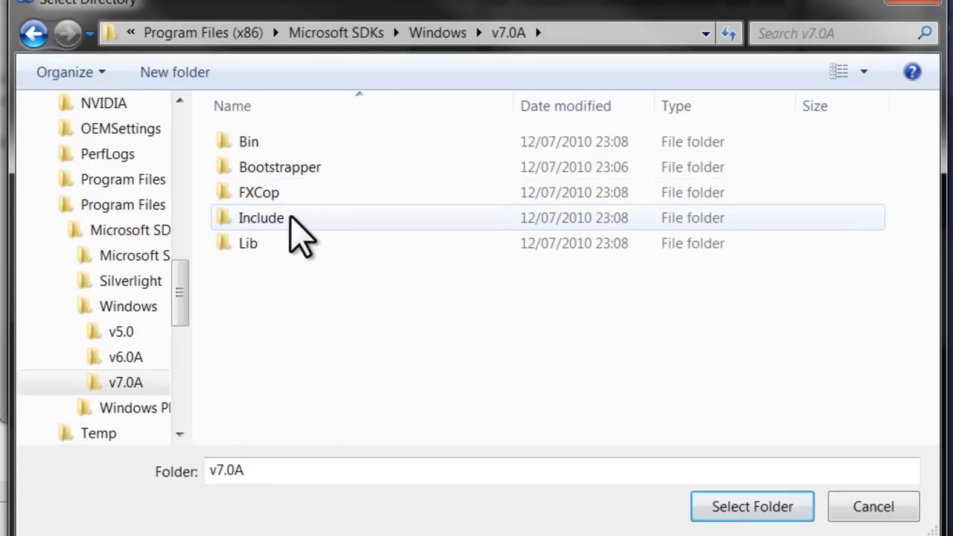
{"action": "double_click", "coordinate": [290, 218]}
{"action": "left_click", "coordinate": [748, 507]}
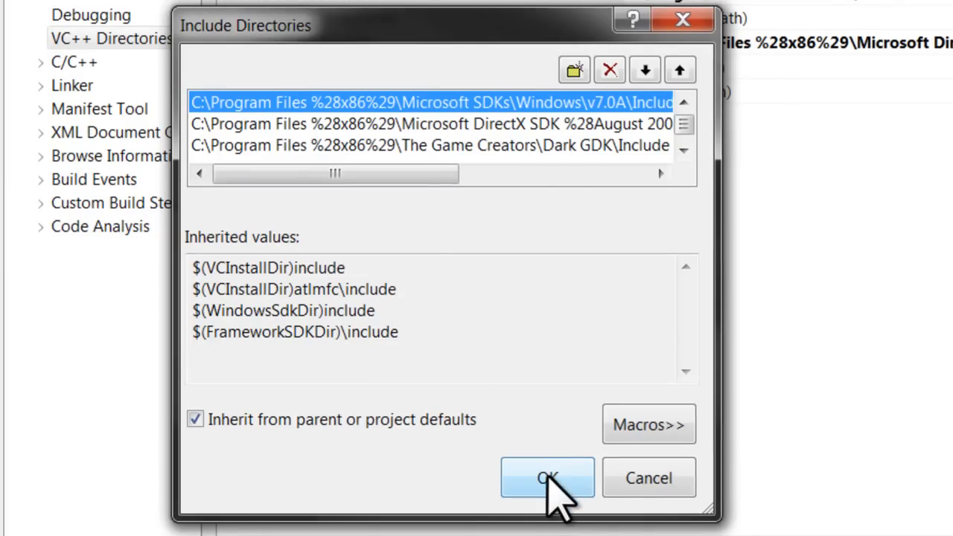
Accept the include directories, then apply the project properties and close the property pages
{"action": "left_click", "coordinate": [550, 480]}
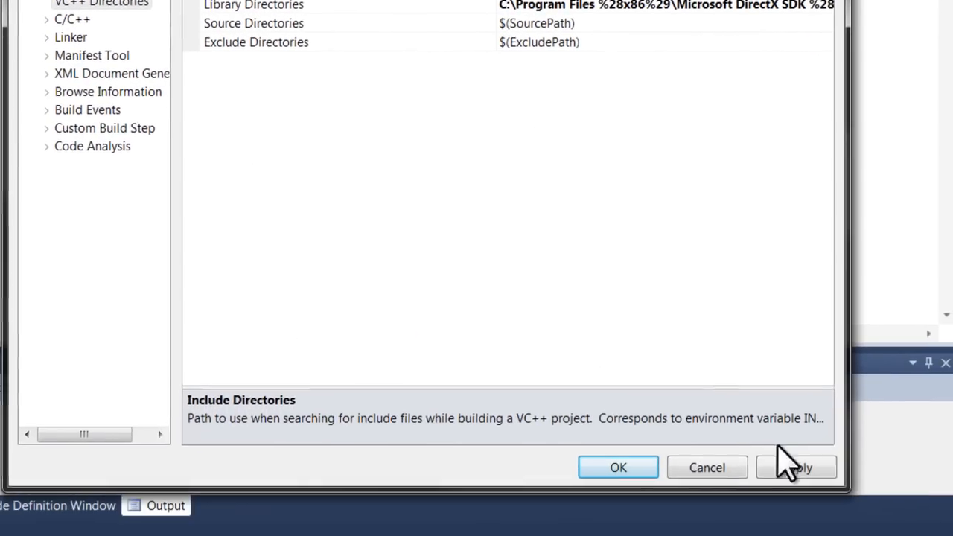
{"action": "left_click", "coordinate": [786, 467]}
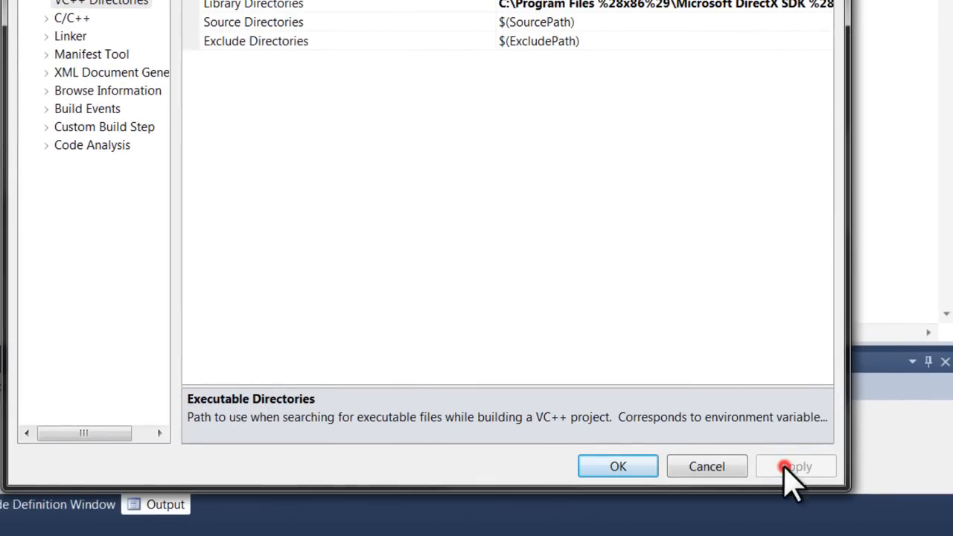
{"action": "left_click", "coordinate": [609, 467]}
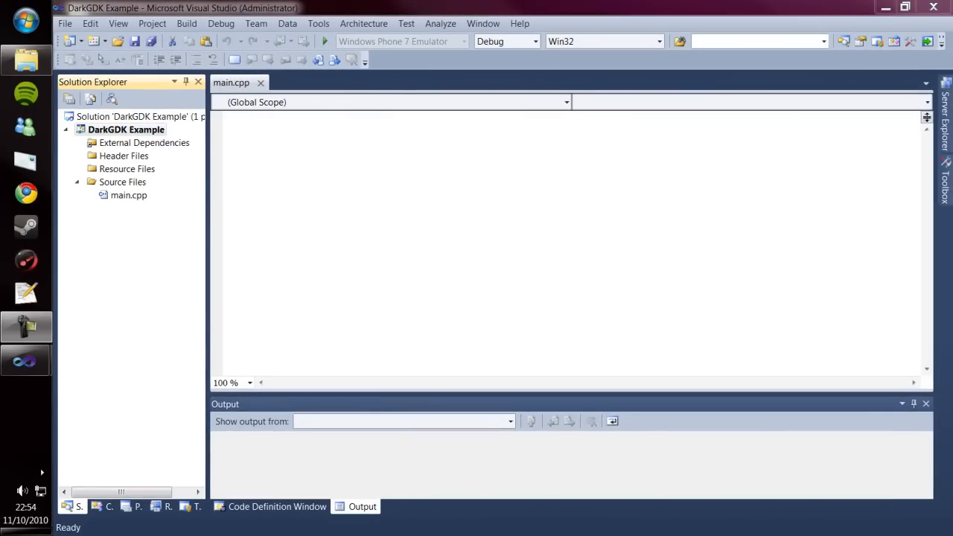
In main.cpp, include "DarkGDK.h" and write a void DarkGDK ( void ) function containing return;
{"action": "left_click", "coordinate": [265, 169]}
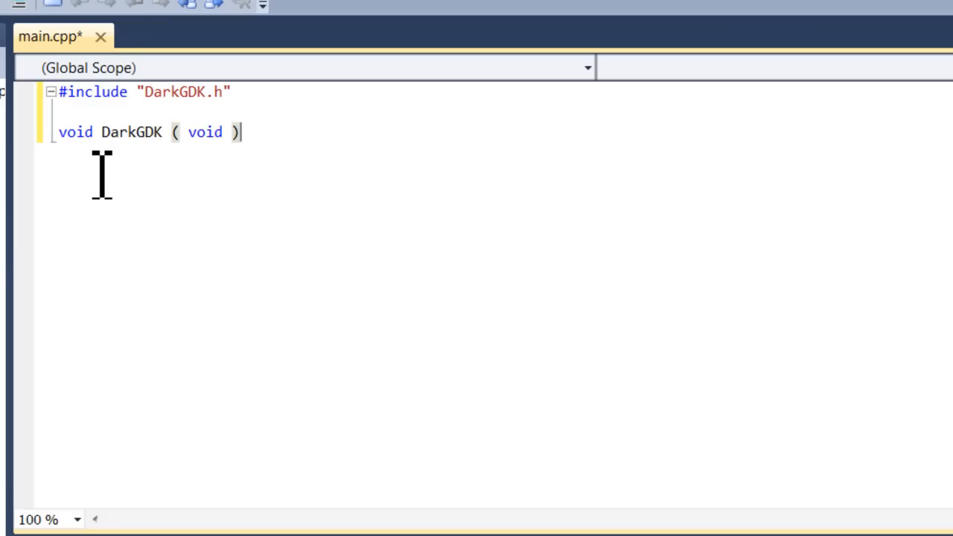
{"action": "key", "text": "Return"}
{"action": "key", "text": "Return"}
{"action": "type", "text": "}"}
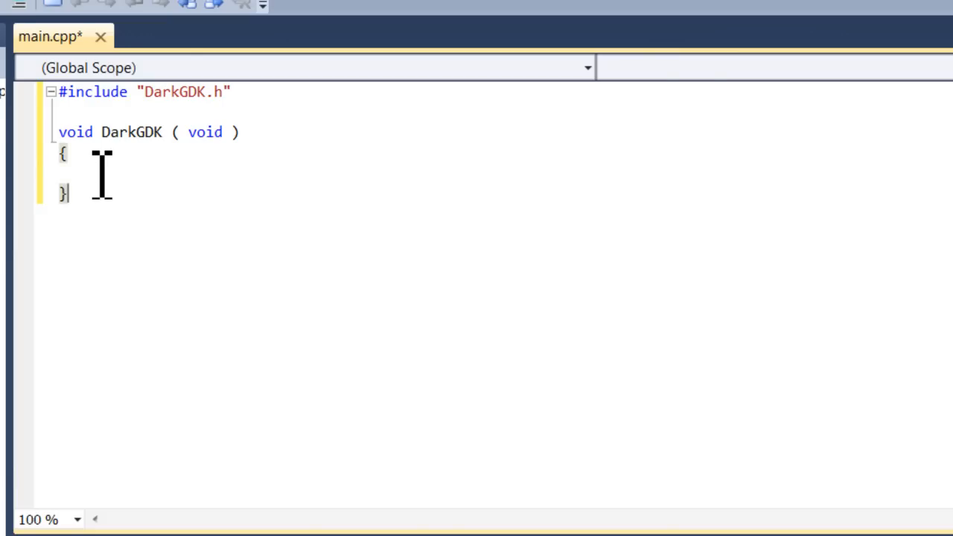
{"action": "left_click", "coordinate": [101, 175]}
{"action": "key", "text": "Return"}
{"action": "type", "text": "ret"}
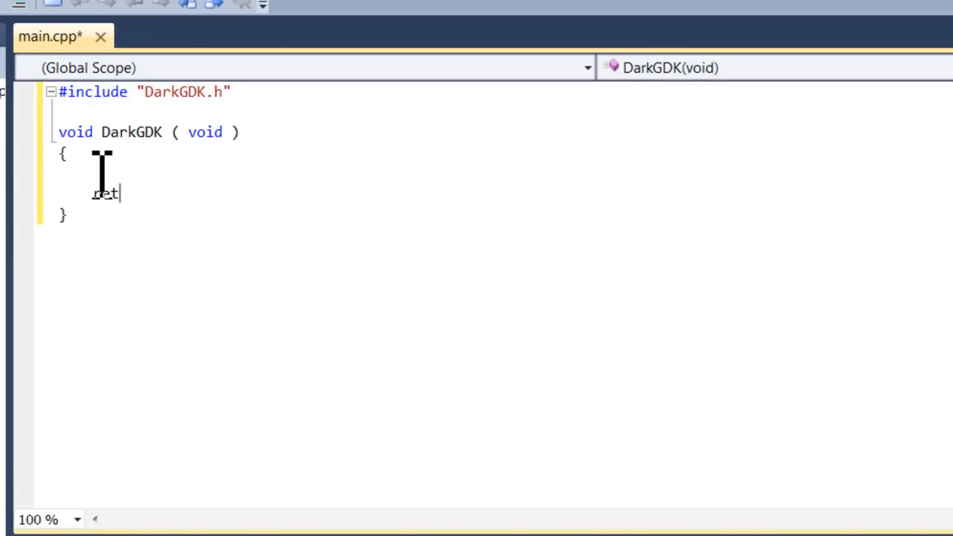
{"action": "type", "text": "urn;"}
Insert the call dbSync(); at the start of the DarkGDK function, leaving blank lines before the return statement
{"action": "left_click", "coordinate": [102, 175]}
{"action": "key", "text": "Return"}
{"action": "key", "text": "Return"}
{"action": "key", "text": "Up"}
{"action": "key", "text": "Up"}
{"action": "type", "text": "doSync"}
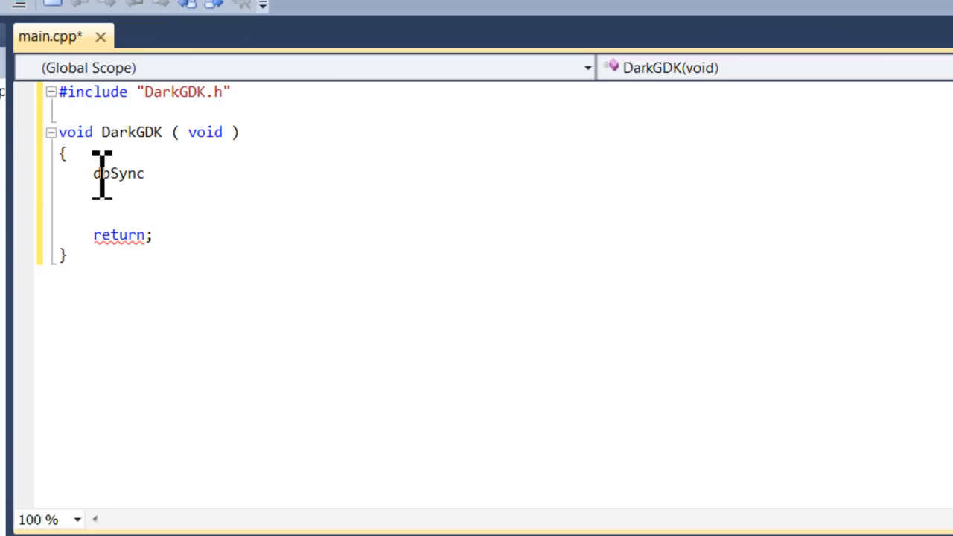
{"action": "type", "text": "();"}
Add dbSyncRate(60); on the line below the dbSync call, followed by a blank line
{"action": "key", "text": "Return"}
{"action": "type", "text": "dbSyncRate(60)'"}
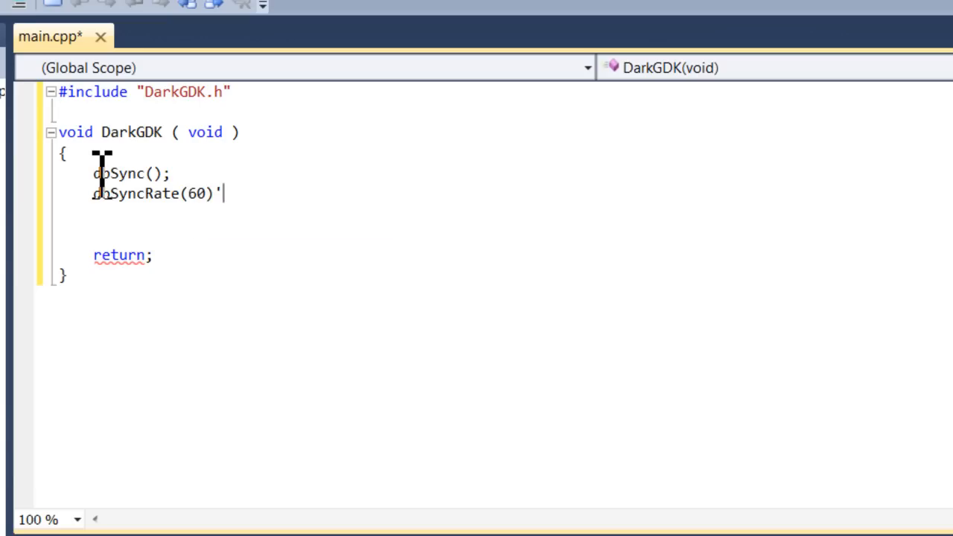
{"action": "key", "text": "BackSpace"}
{"action": "type", "text": ";"}
{"action": "key", "text": "Return"}
{"action": "key", "text": "Return"}
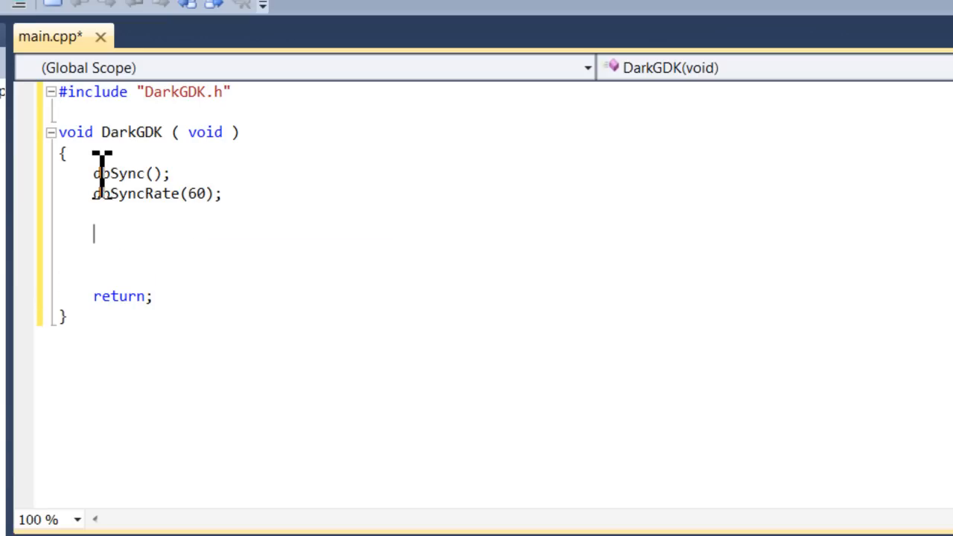
Add a while( LoopGDK() ) loop with an empty braced body below the sync rate call
{"action": "type", "text": "while( Loo"}
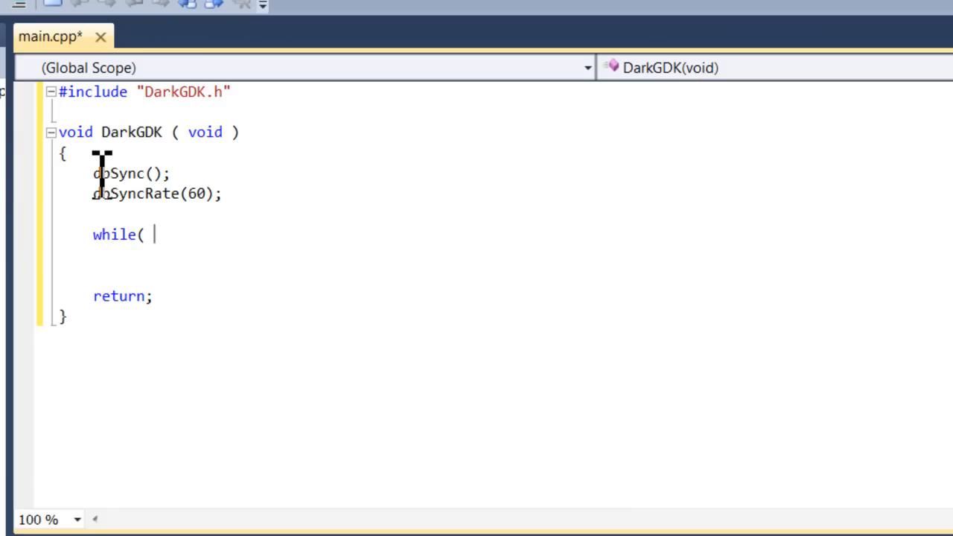
{"action": "type", "text": "pGDK() )"}
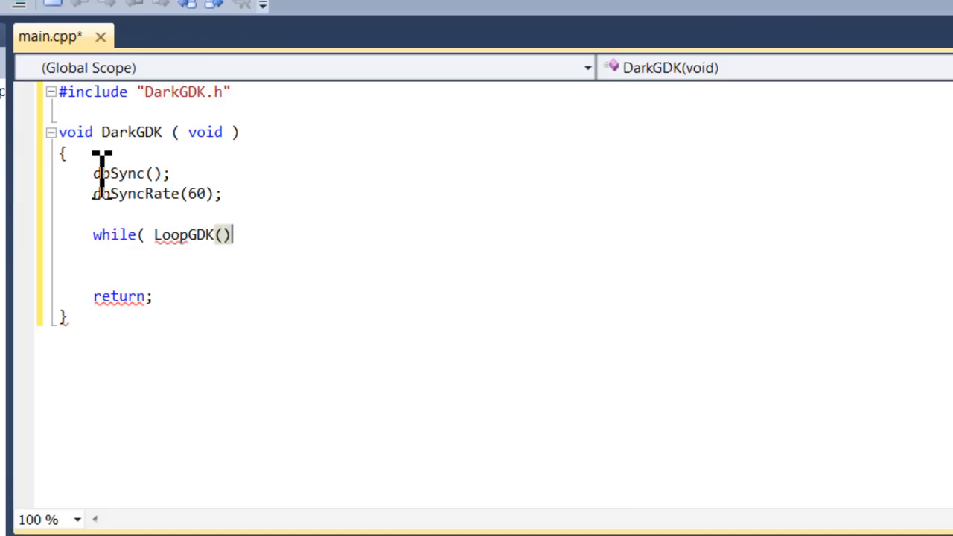
{"action": "key", "text": "Return"}
{"action": "type", "text": "{"}
{"action": "key", "text": "Return"}
{"action": "key", "text": "Return"}
{"action": "type", "text": "}"}
Put dbSync(); inside the while loop and remove a surplus blank line below the loop
{"action": "key", "text": "Up"}
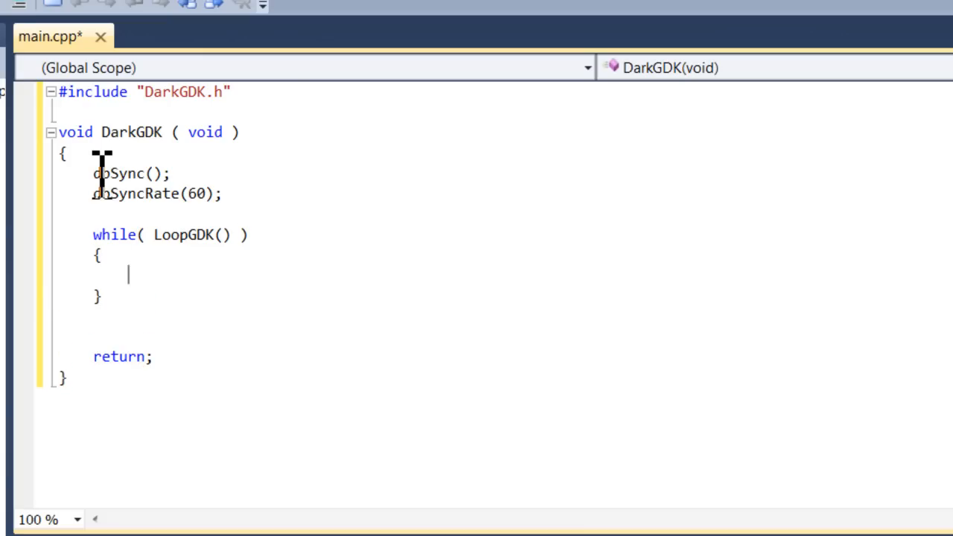
{"action": "type", "text": "dbSyn"}
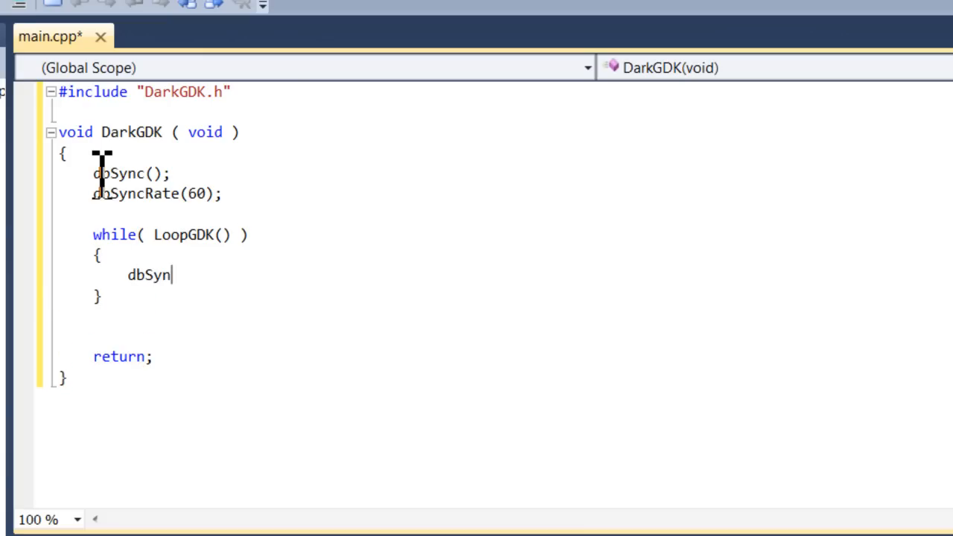
{"action": "type", "text": "c();"}
{"action": "key", "text": "Down"}
{"action": "key", "text": "Down"}
{"action": "key", "text": "Delete"}
Insert dbText( 0, 0, "TESTING TESTING TESTING" ); above the dbSync call inside the while loop
{"action": "key", "text": "Up"}
{"action": "key", "text": "Up"}
{"action": "key", "text": "Right"}
{"action": "key", "text": "Up"}
{"action": "key", "text": "Return"}
{"action": "type", "text": "dbText"}
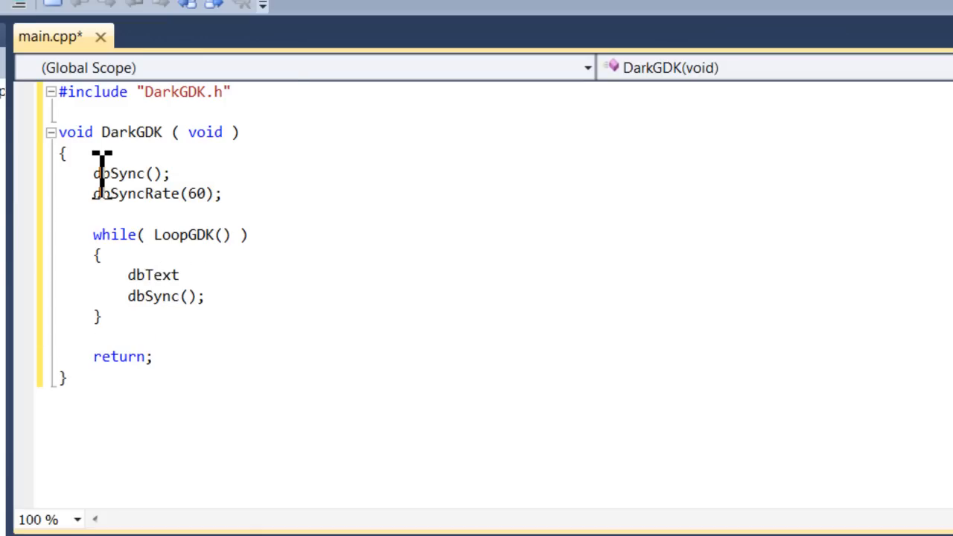
{"action": "type", "text": "( 0, 0, \""}
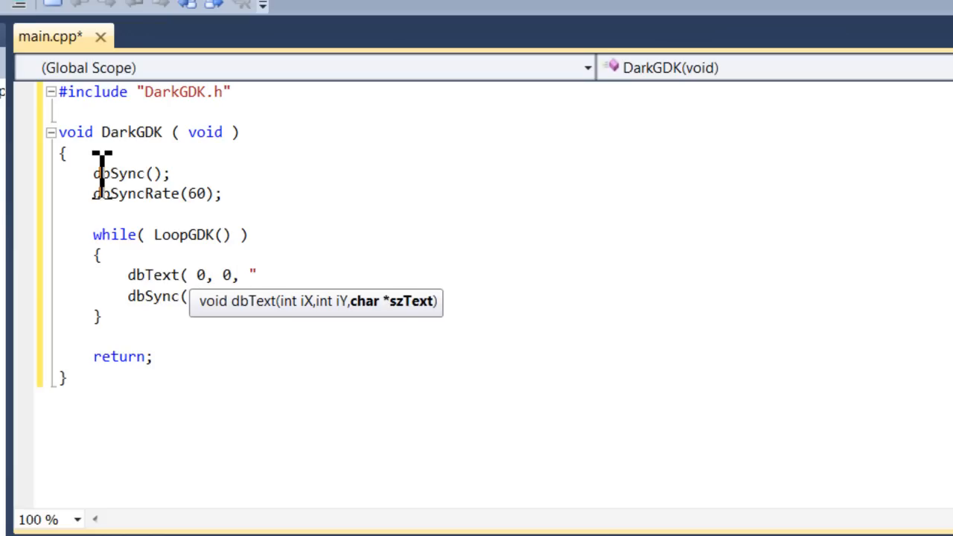
{"action": "type", "text": "TESTING TESTING TESTING )"}
{"action": "key", "text": "Left"}
{"action": "key", "text": "Left"}
{"action": "type", "text": "\""}
{"action": "key", "text": "End"}
{"action": "type", "text": ";"}
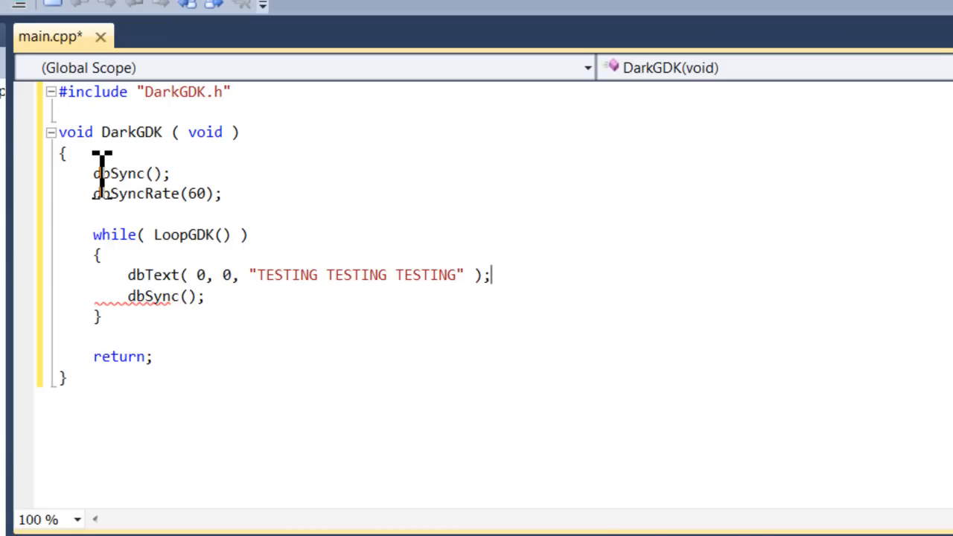
Save main.cpp and test-run the program in the Debug configuration, closing its window when done
{"action": "left_click", "coordinate": [296, 305]}
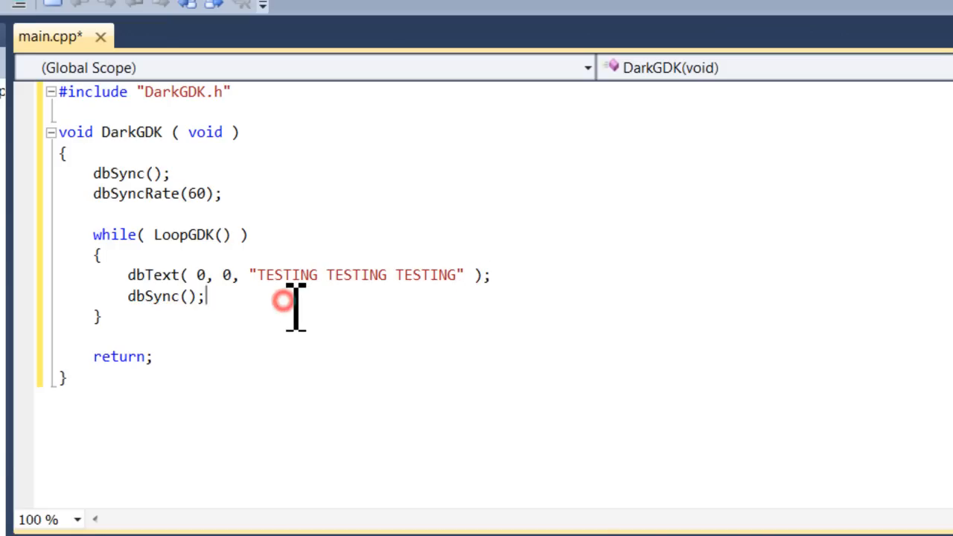
{"action": "key", "text": "ctrl+s"}
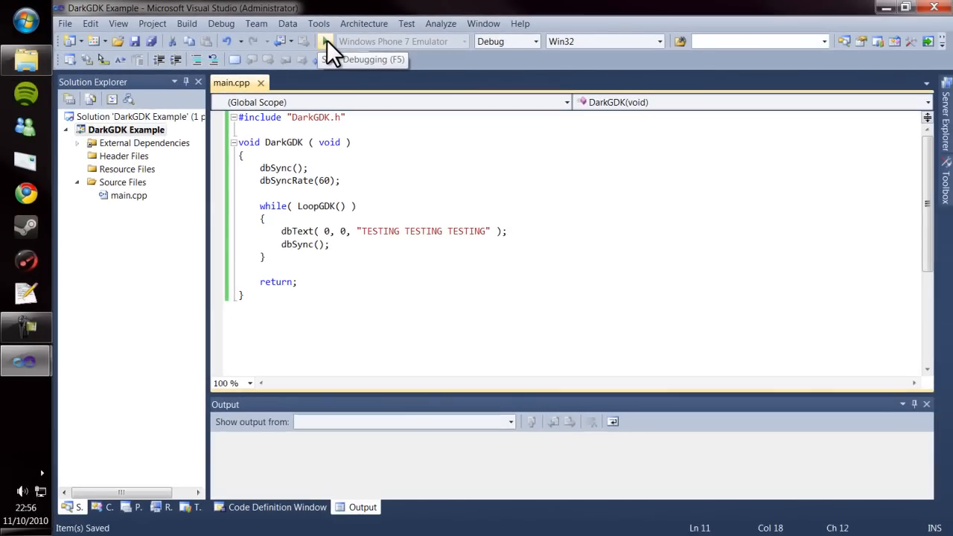
{"action": "left_click", "coordinate": [317, 46]}
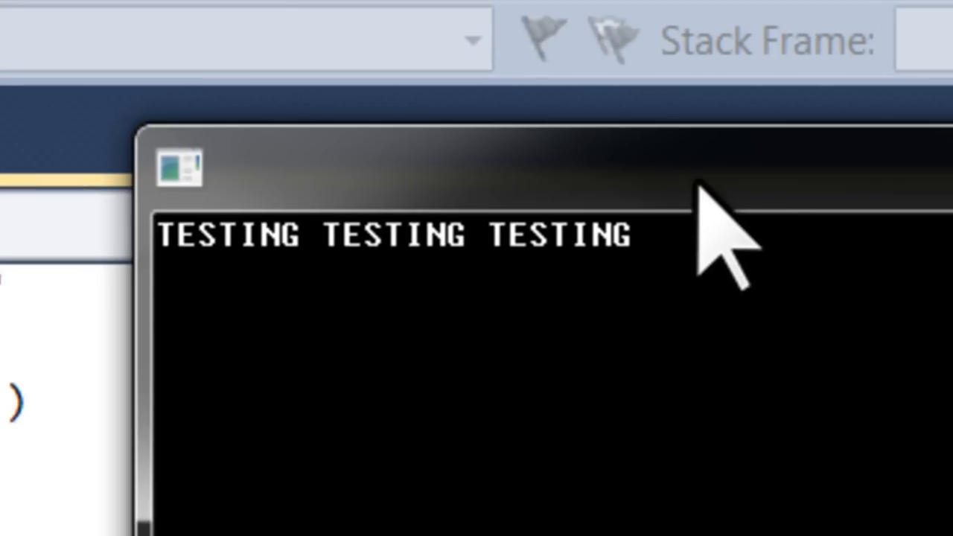
{"action": "left_click", "coordinate": [698, 186]}
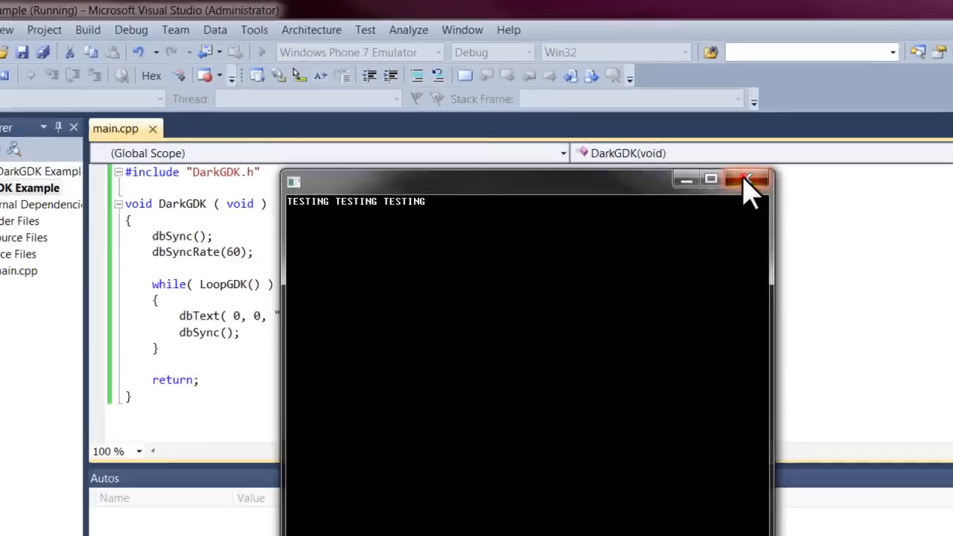
{"action": "left_click", "coordinate": [708, 141]}
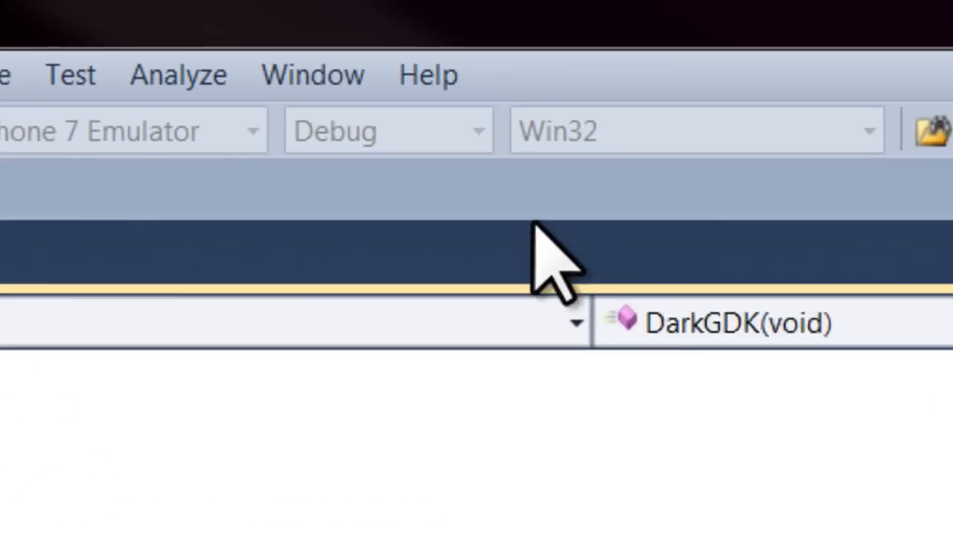
Switch the solution configuration to Release and run the program
{"action": "left_click", "coordinate": [423, 140]}
{"action": "left_click", "coordinate": [420, 228]}
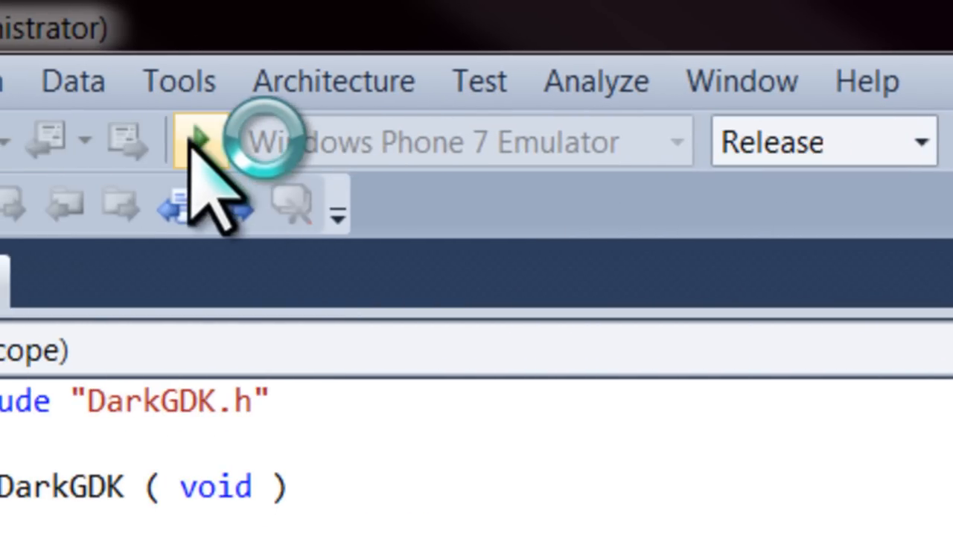
{"action": "left_click", "coordinate": [195, 137]}
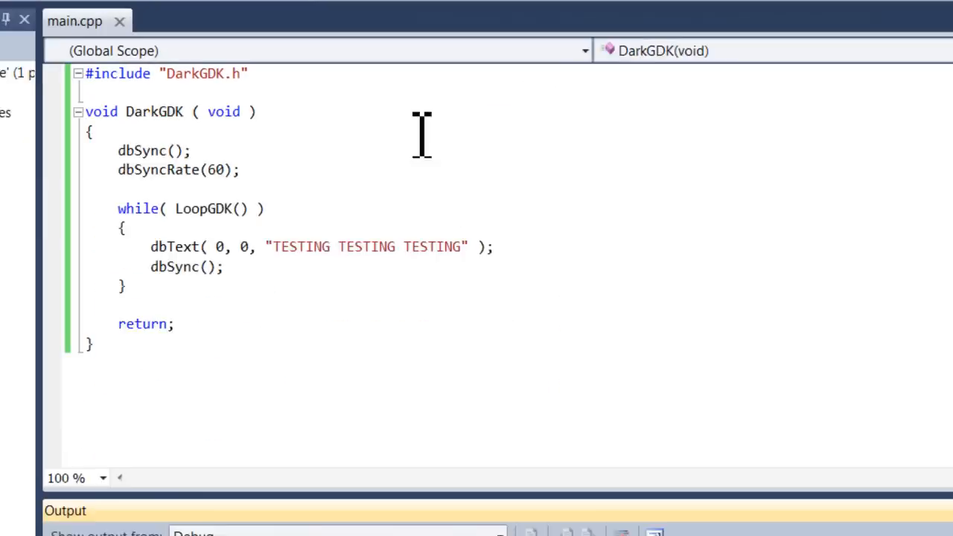